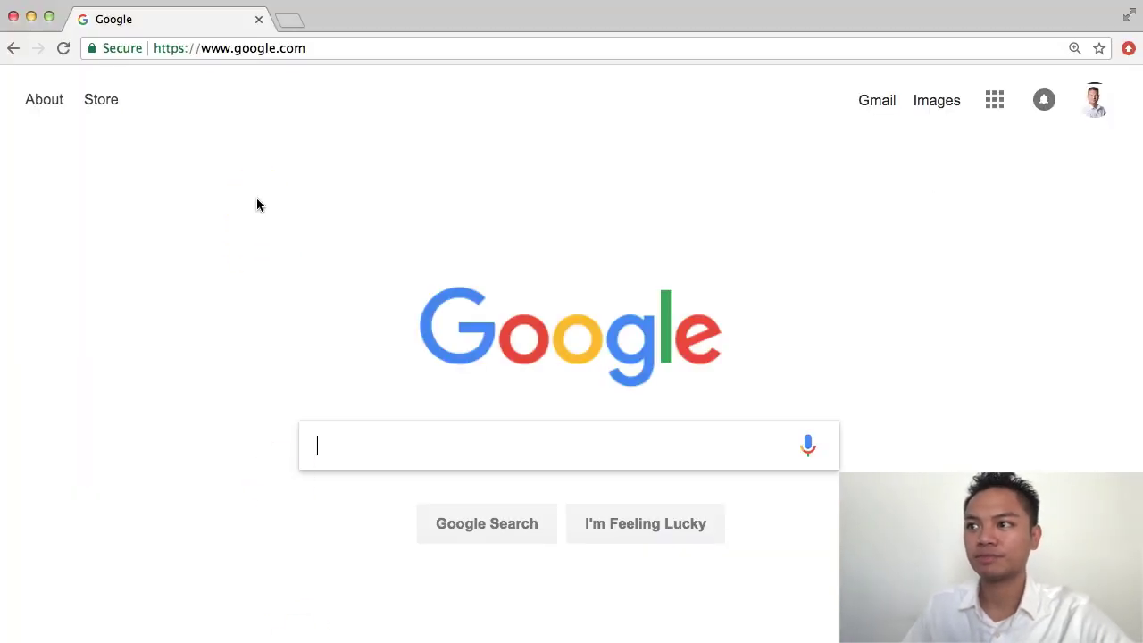
# Go to the tron.network website.
pyautogui.click(339, 51)
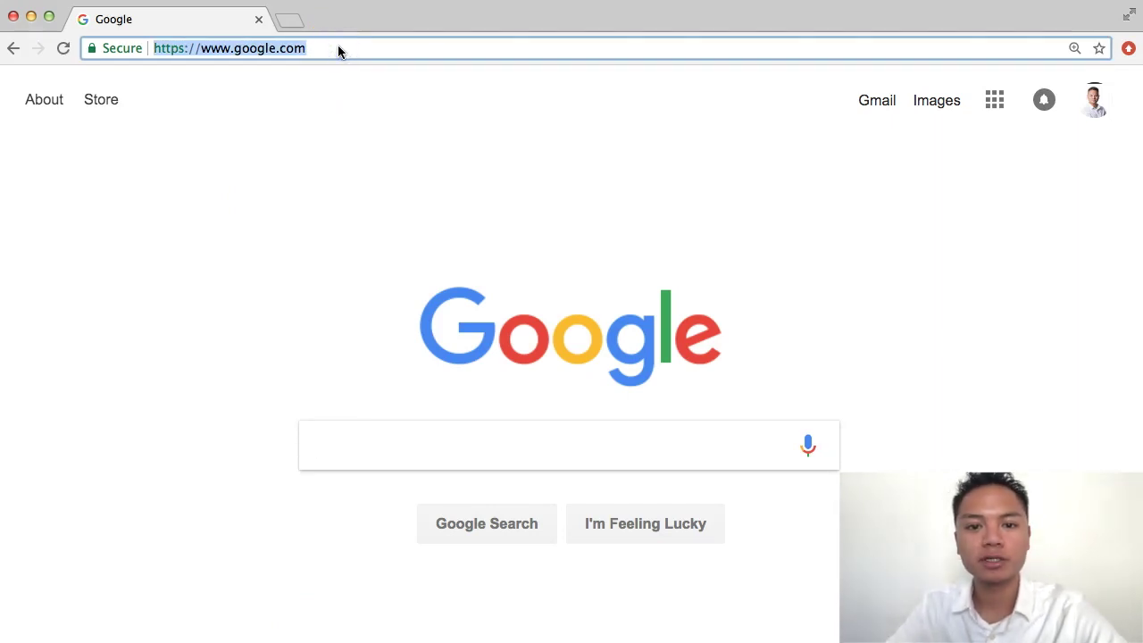
pyautogui.write('tron')
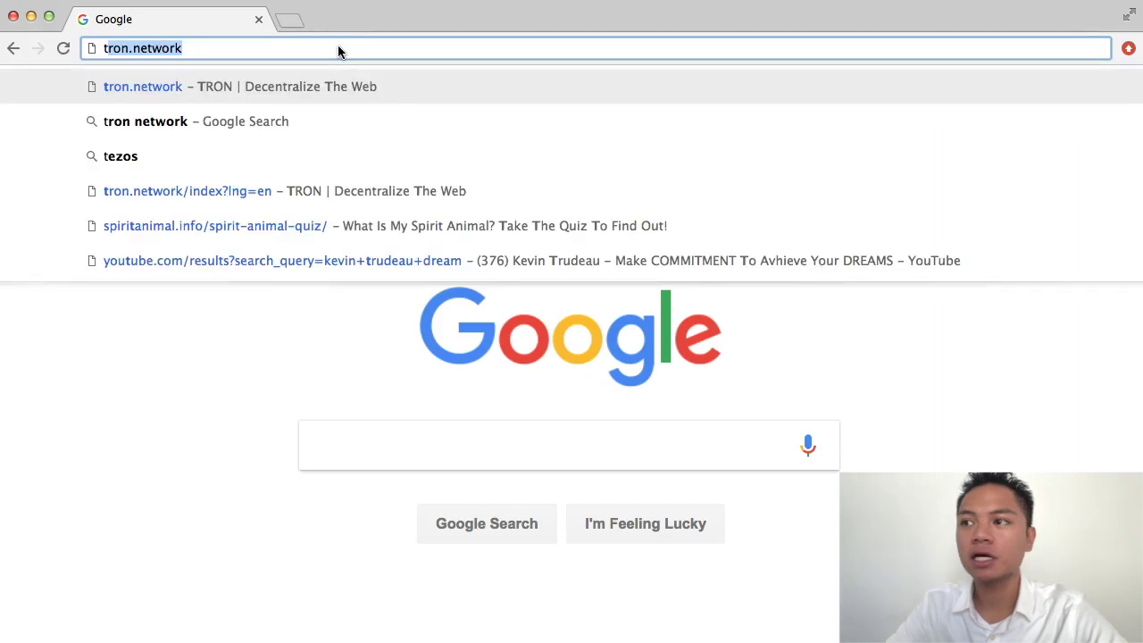
pyautogui.write('.')
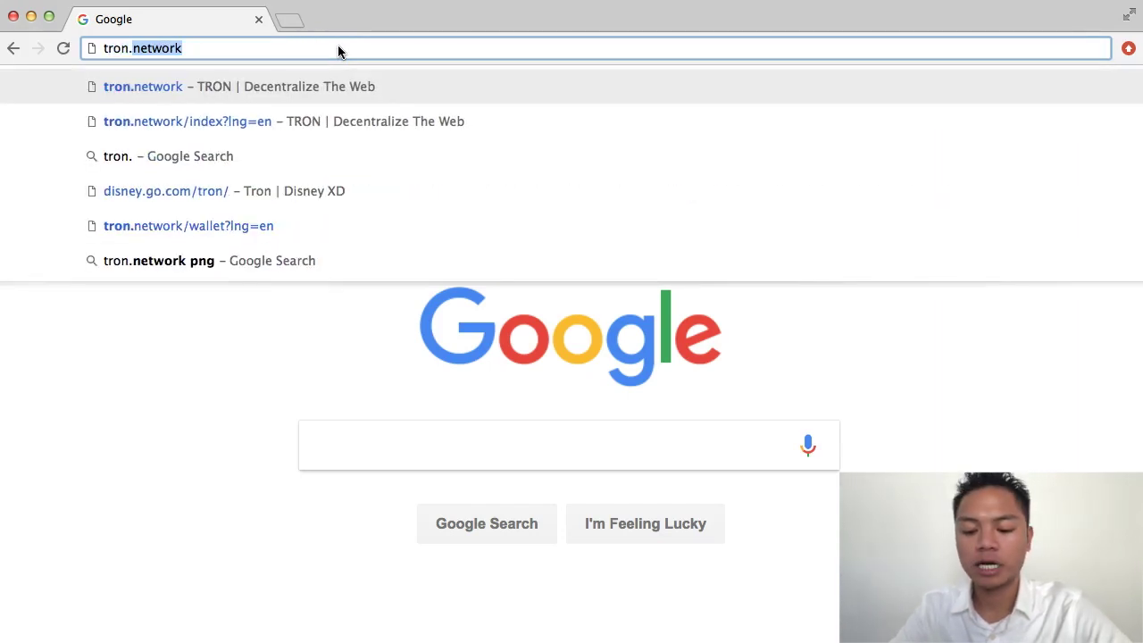
pyautogui.write('network')
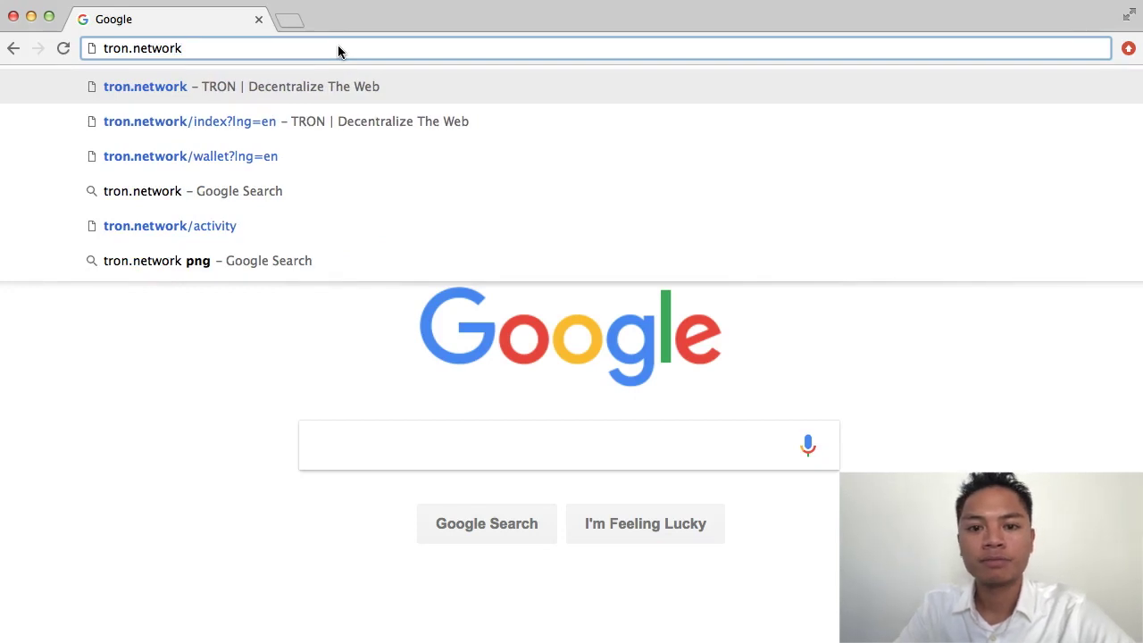
pyautogui.press('Return')
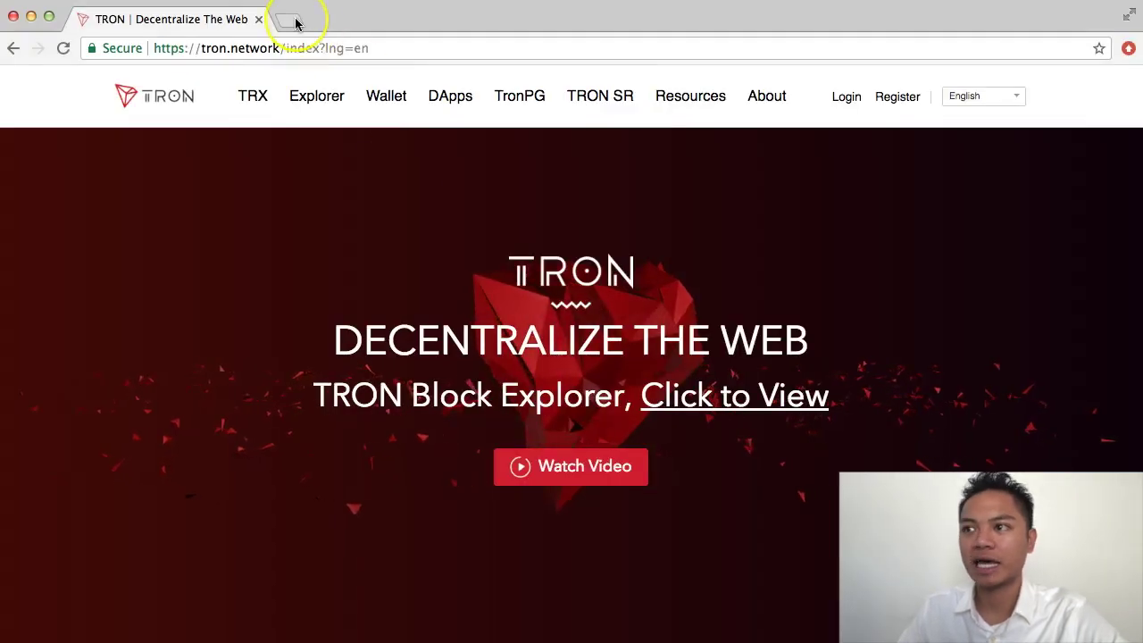
# Open coinmarketcap.com in a new browser tab.
pyautogui.click(293, 21)
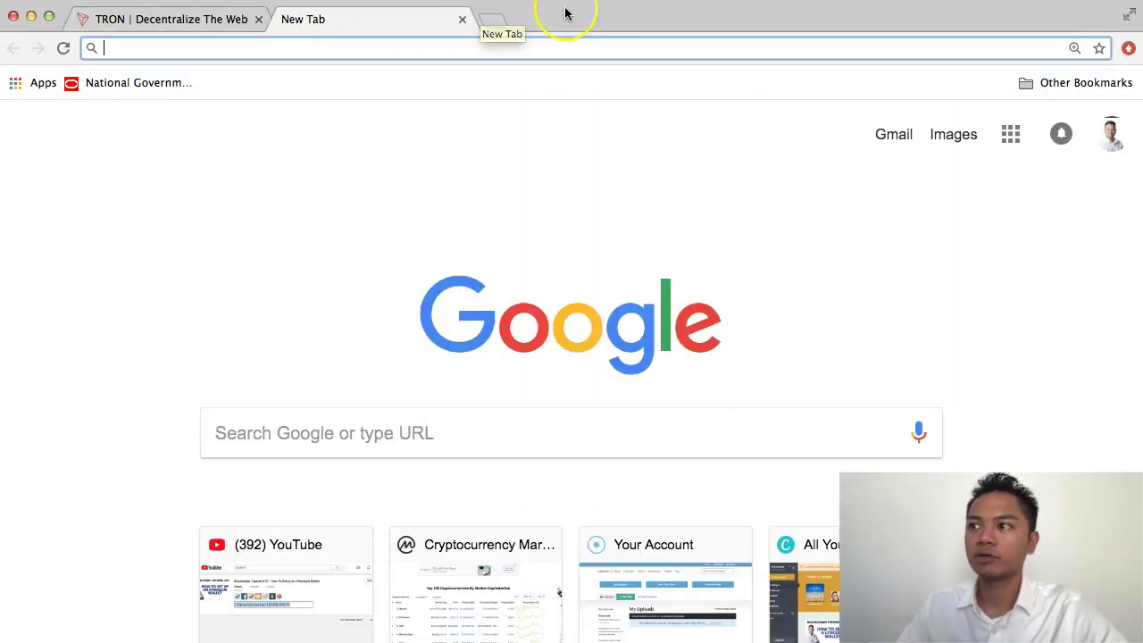
pyautogui.write('coinmarketcap.com')
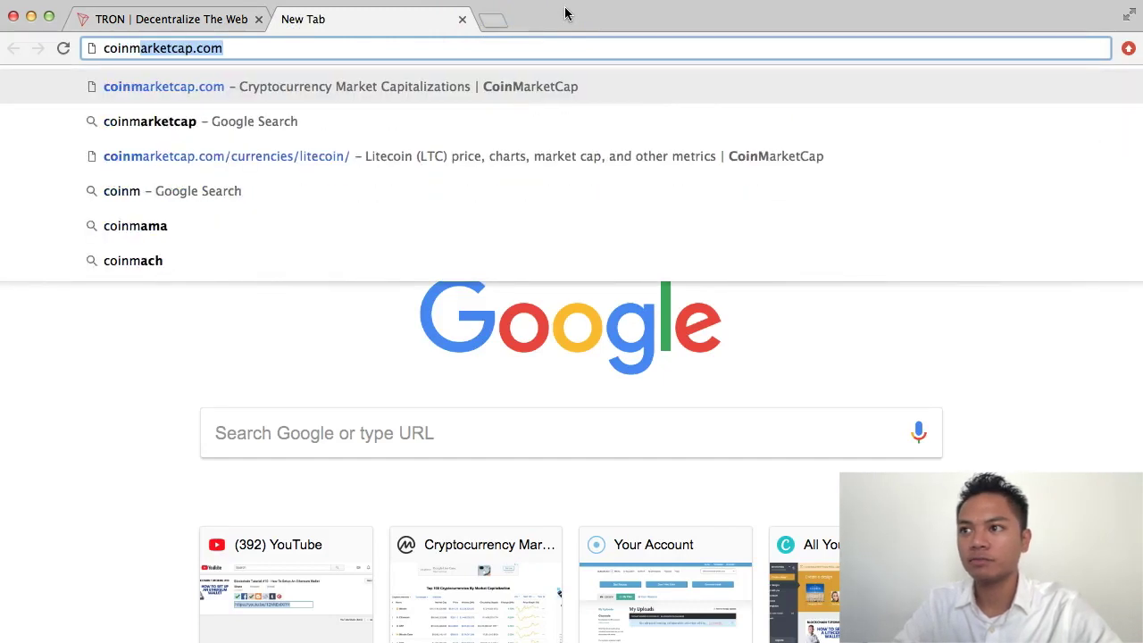
pyautogui.press('Return')
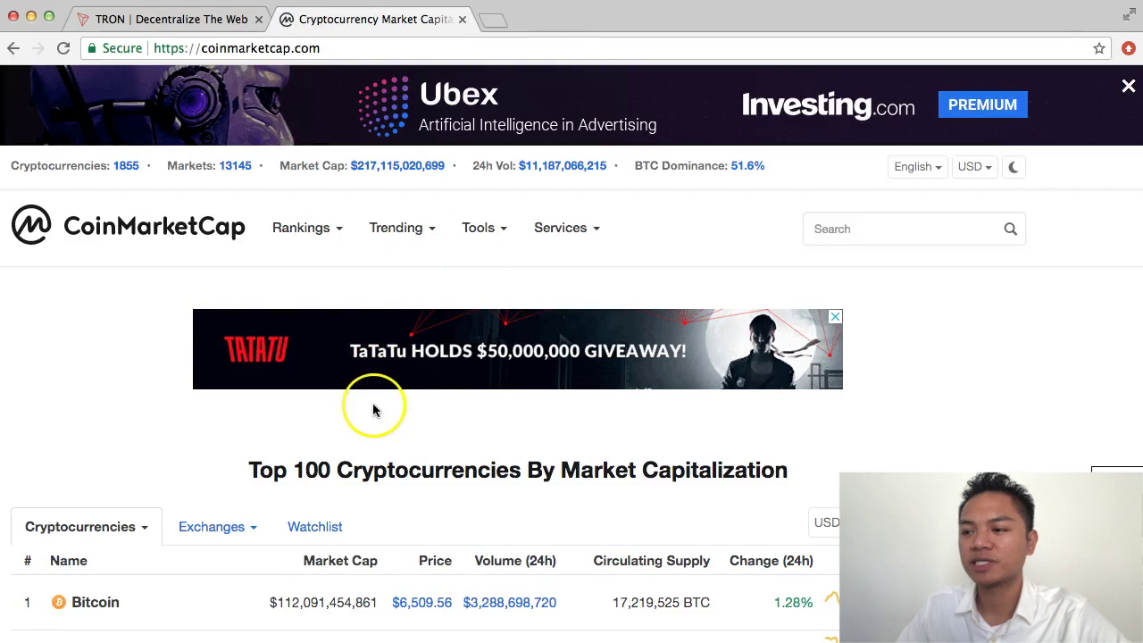
# Find TRON in the list of top 100 cryptocurrencies and open its detail page.
pyautogui.scroll(-5, 373, 409)
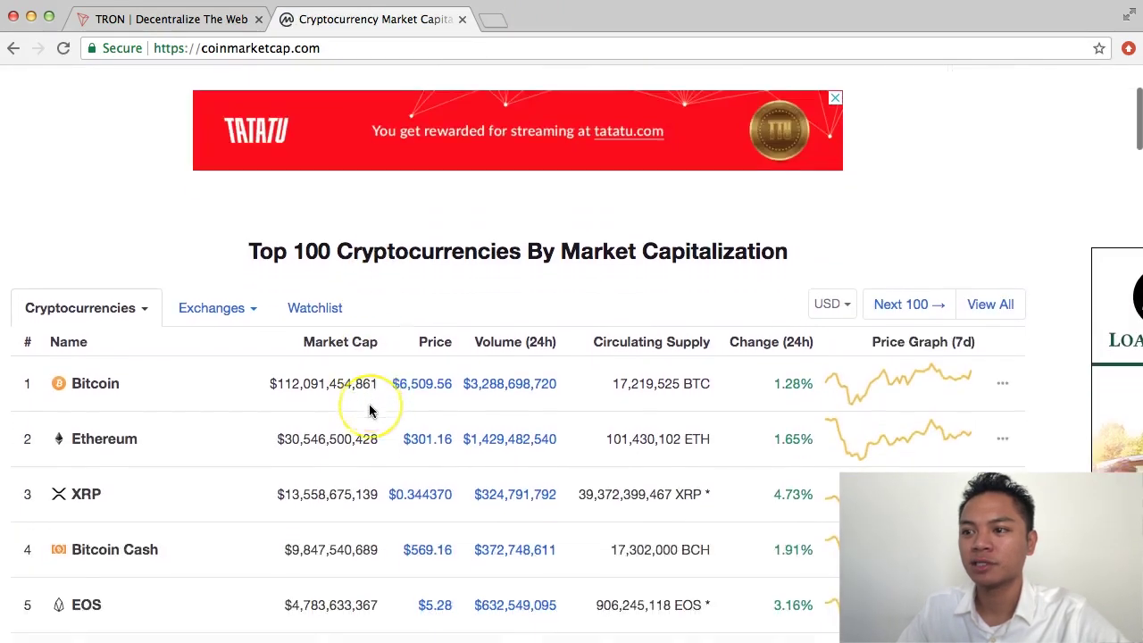
pyautogui.scroll(-5, 371, 411)
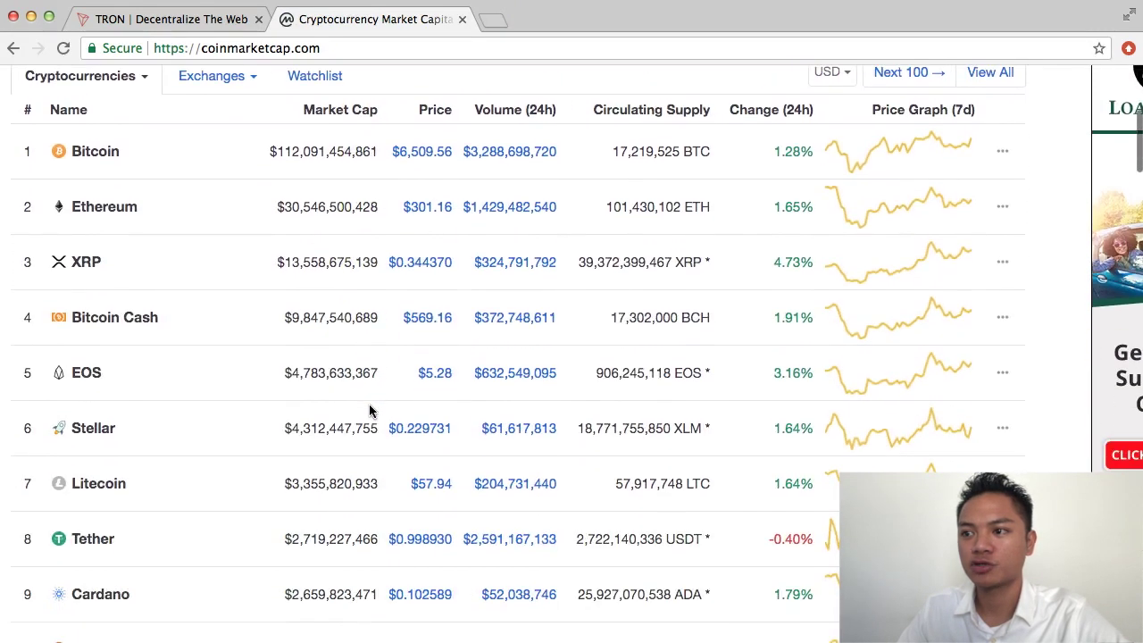
pyautogui.scroll(-5, 369, 409)
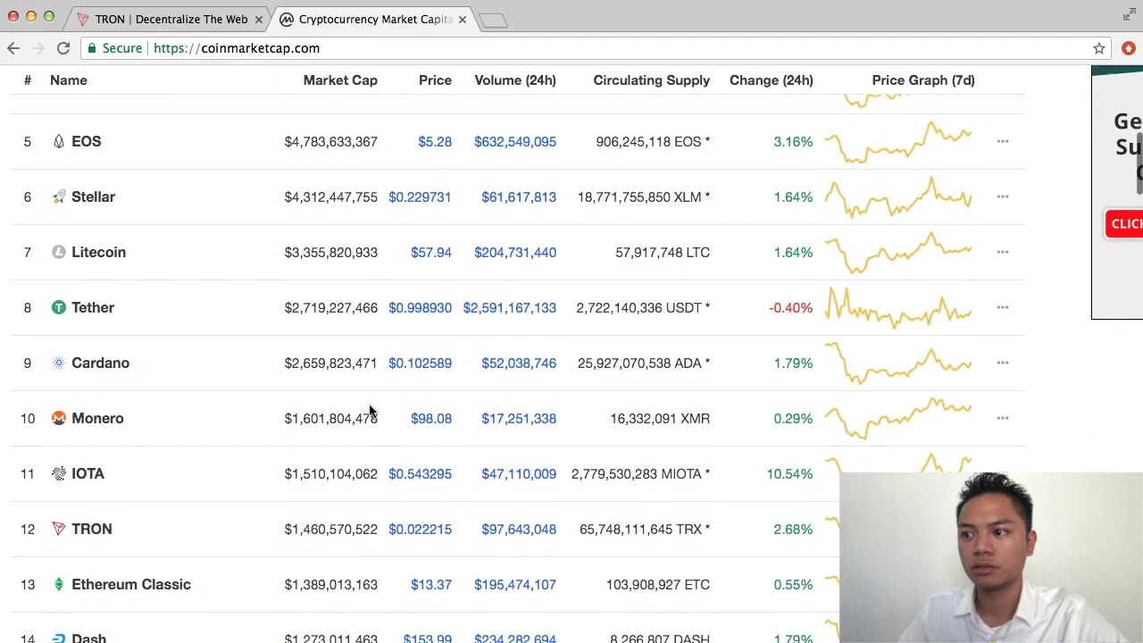
pyautogui.scroll(-3, 369, 409)
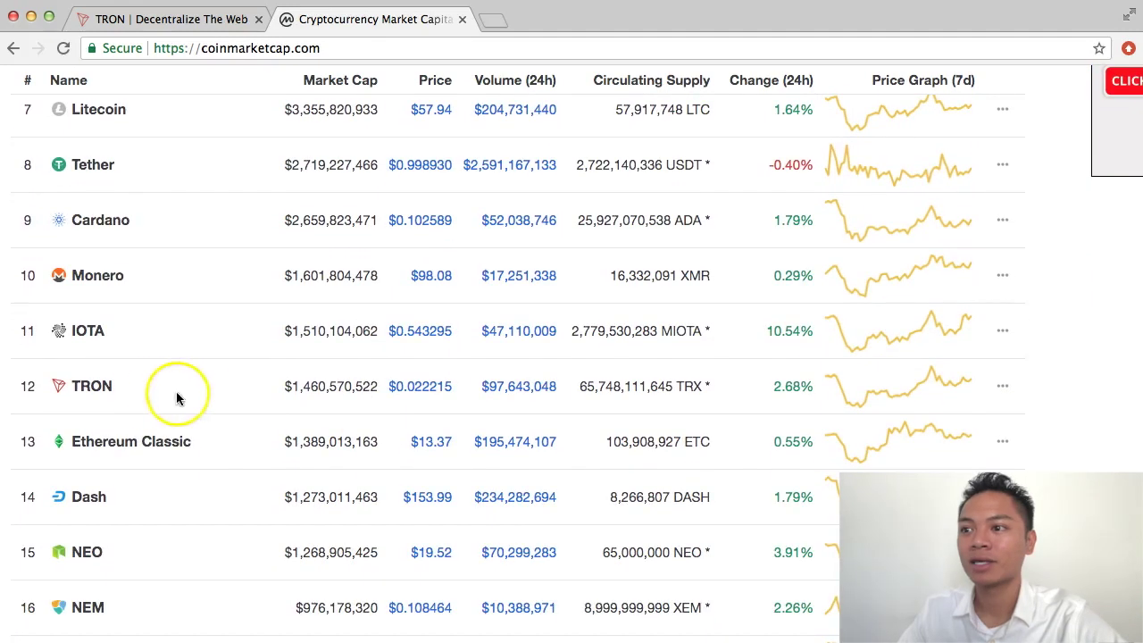
pyautogui.click(92, 389)
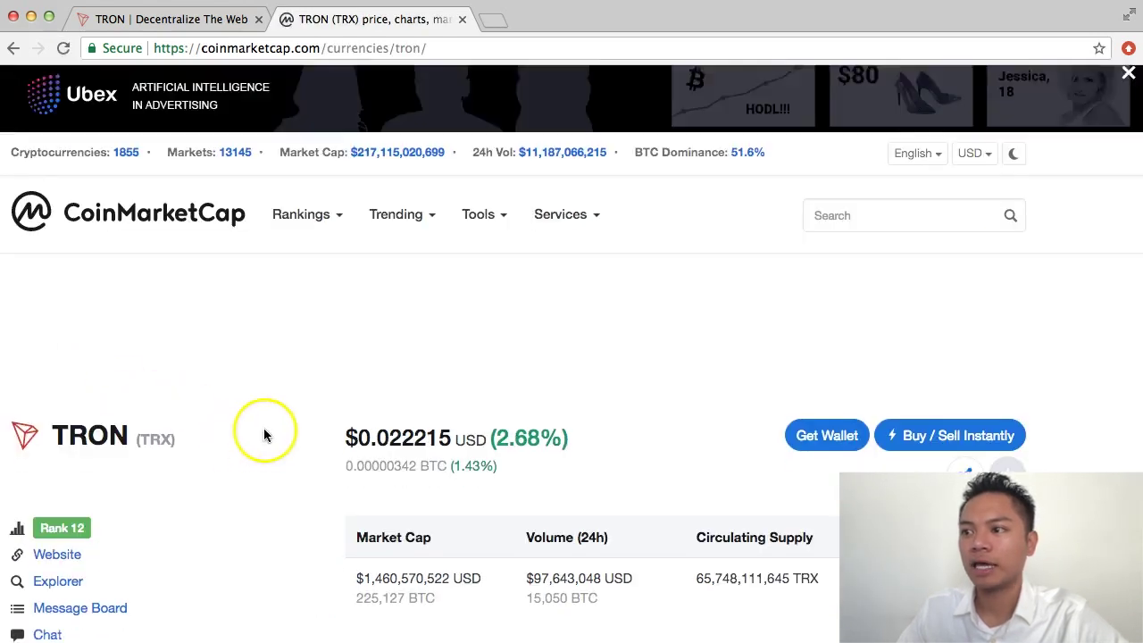
# Open TRON's official website from its CoinMarketCap page to verify the address.
pyautogui.scroll(-3, 264, 427)
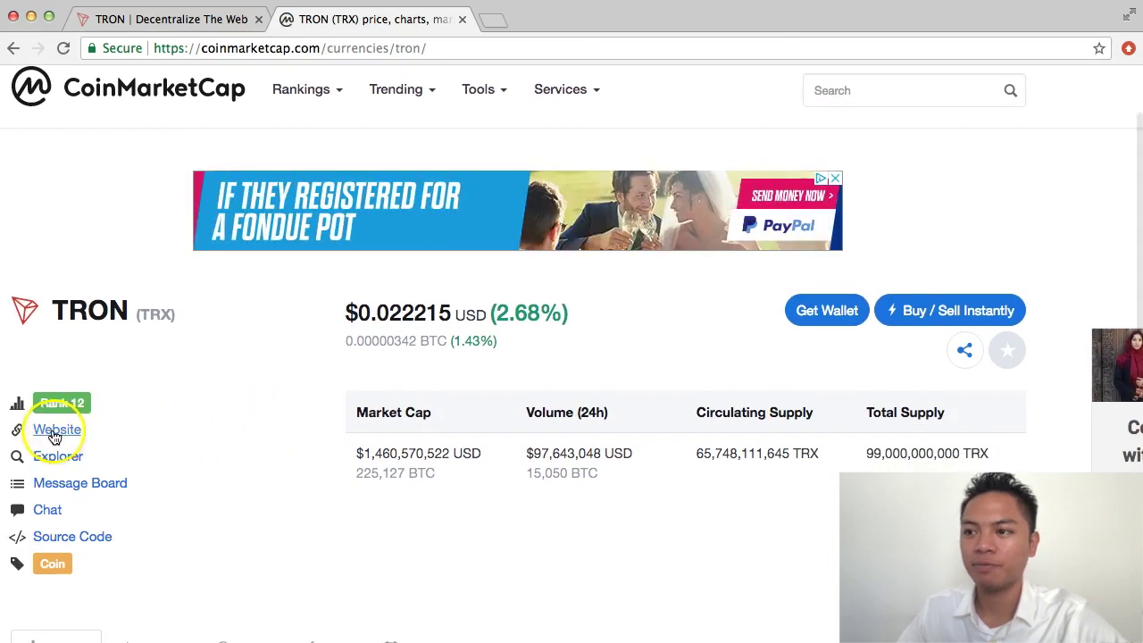
pyautogui.click(55, 433)
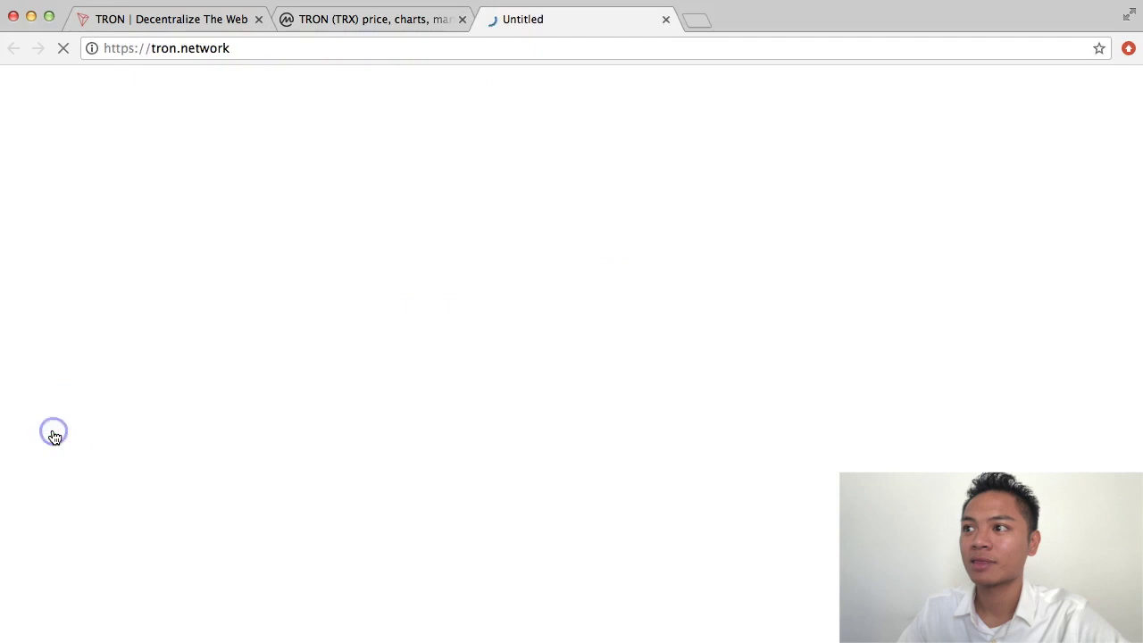
pyautogui.click(163, 437)
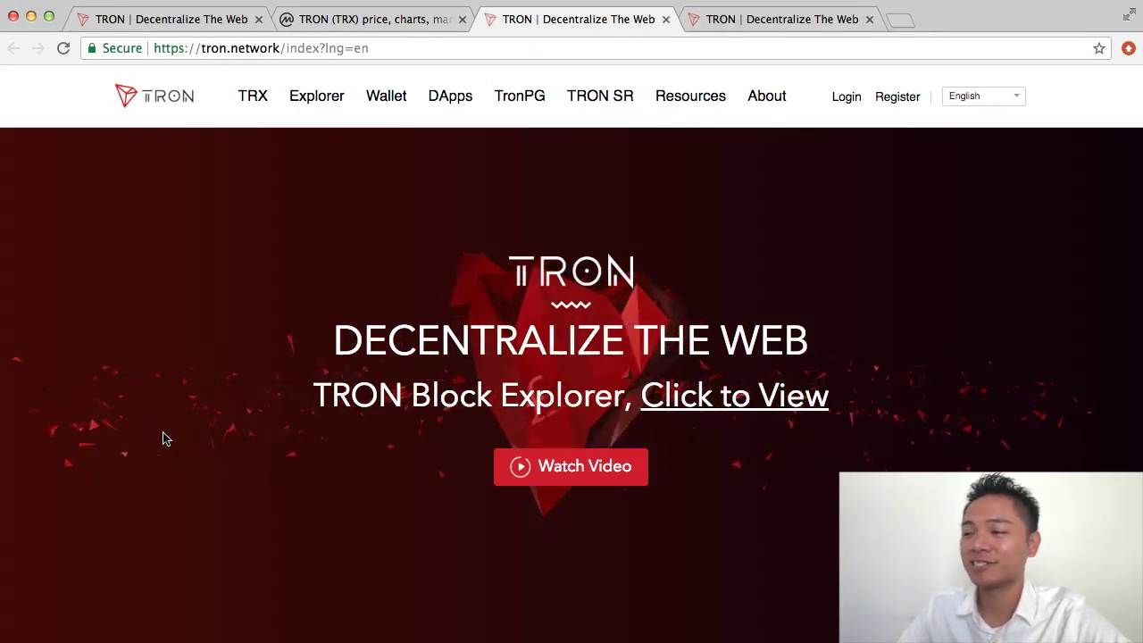
pyautogui.click(202, 429)
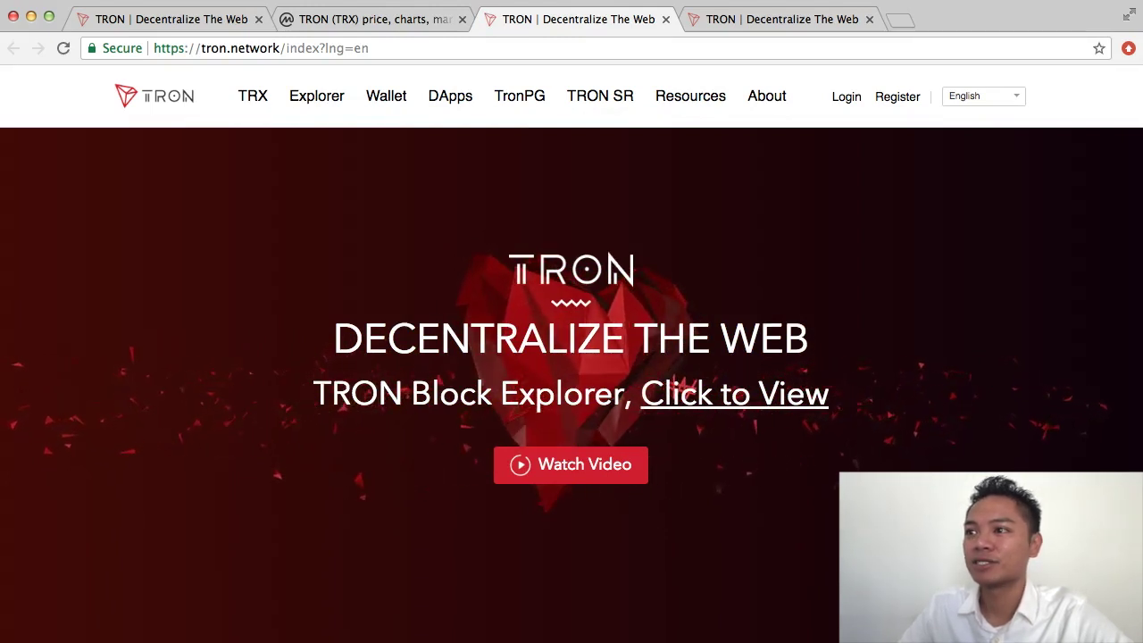
# Return to TRON's CoinMarketCap page and display its social media feeds.
pyautogui.click(358, 23)
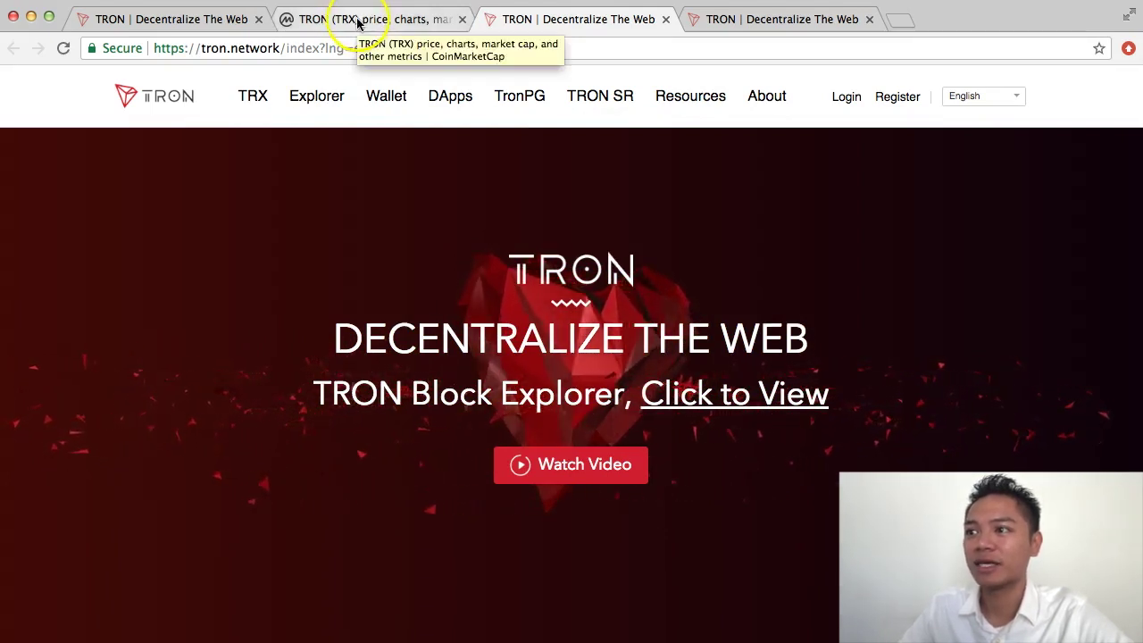
pyautogui.click(357, 23)
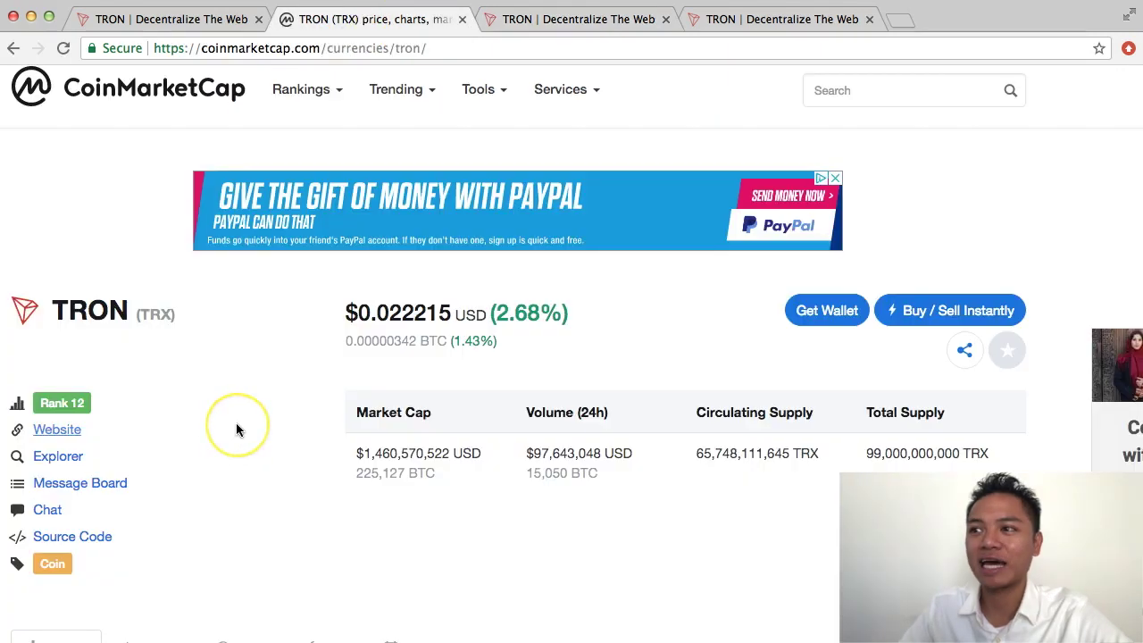
pyautogui.scroll(-3, 262, 423)
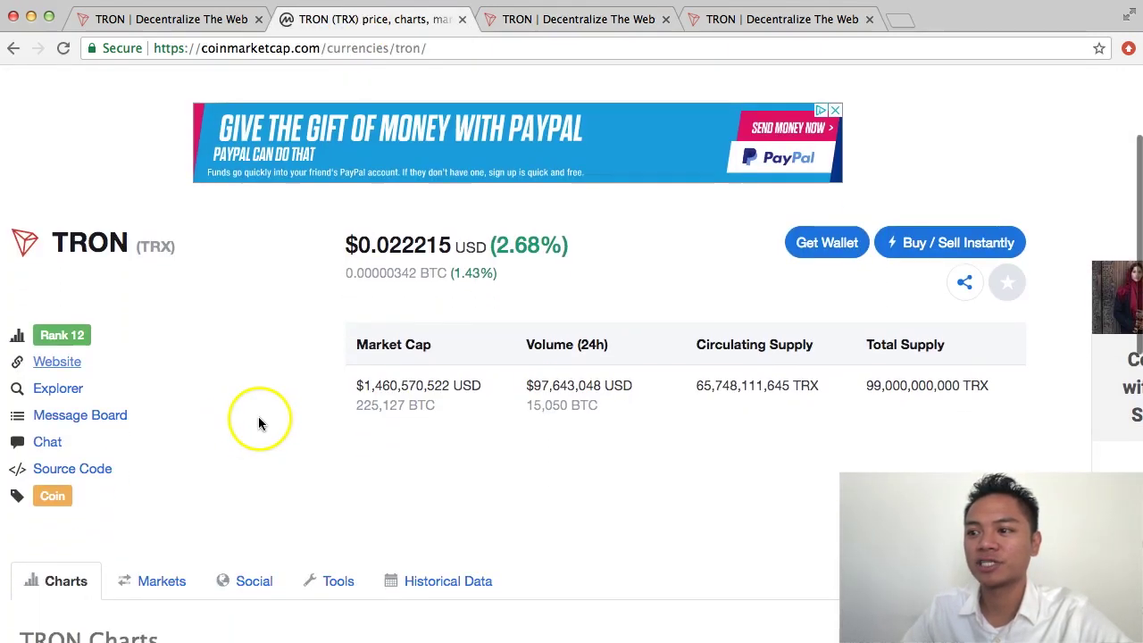
pyautogui.moveTo(85, 170); pyautogui.dragTo(109, 164)
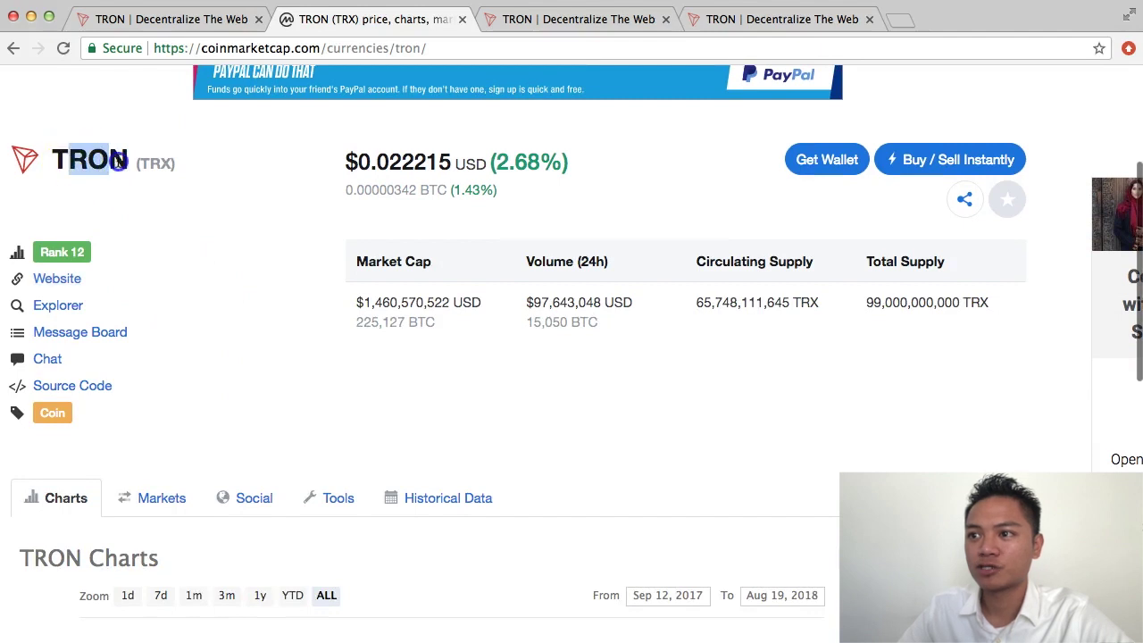
pyautogui.click(254, 503)
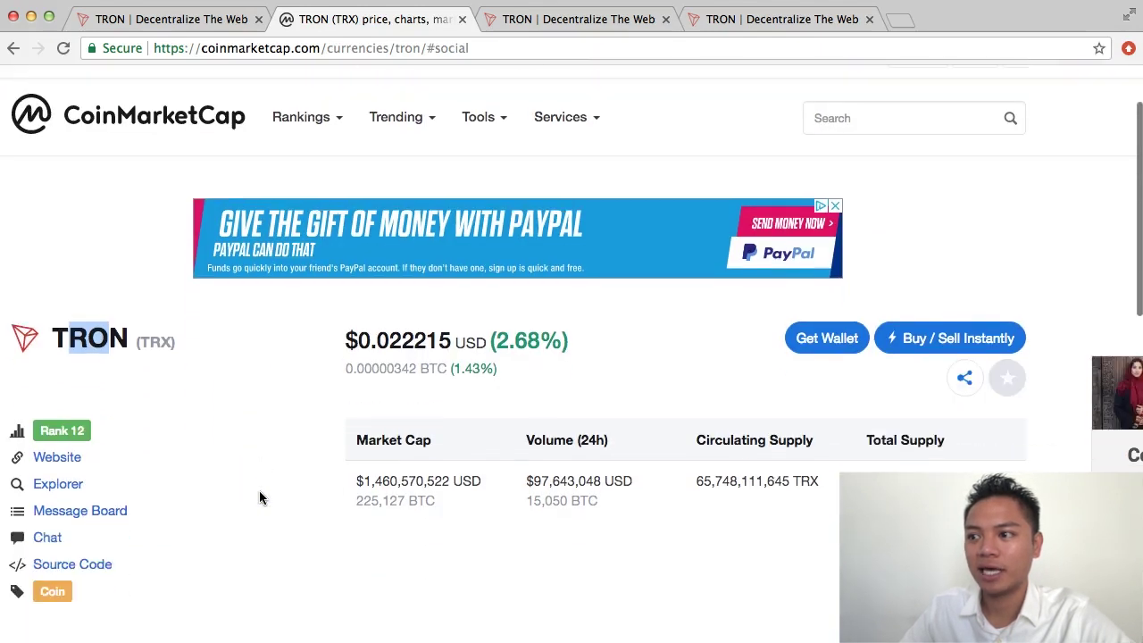
pyautogui.scroll(-5, 258, 497)
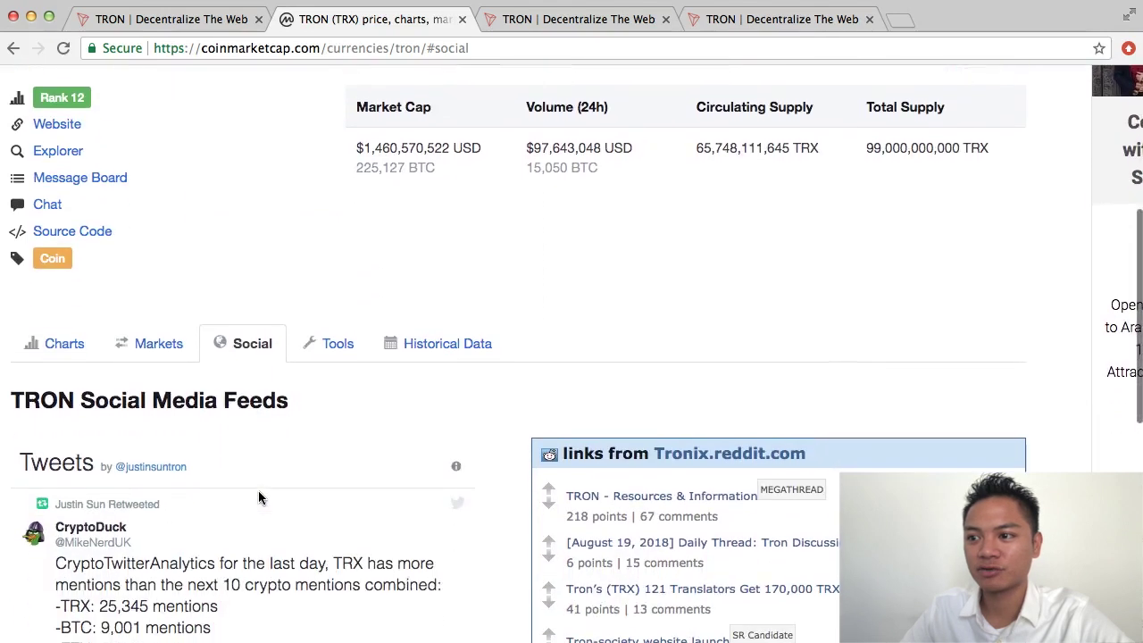
pyautogui.scroll(2, 257, 497)
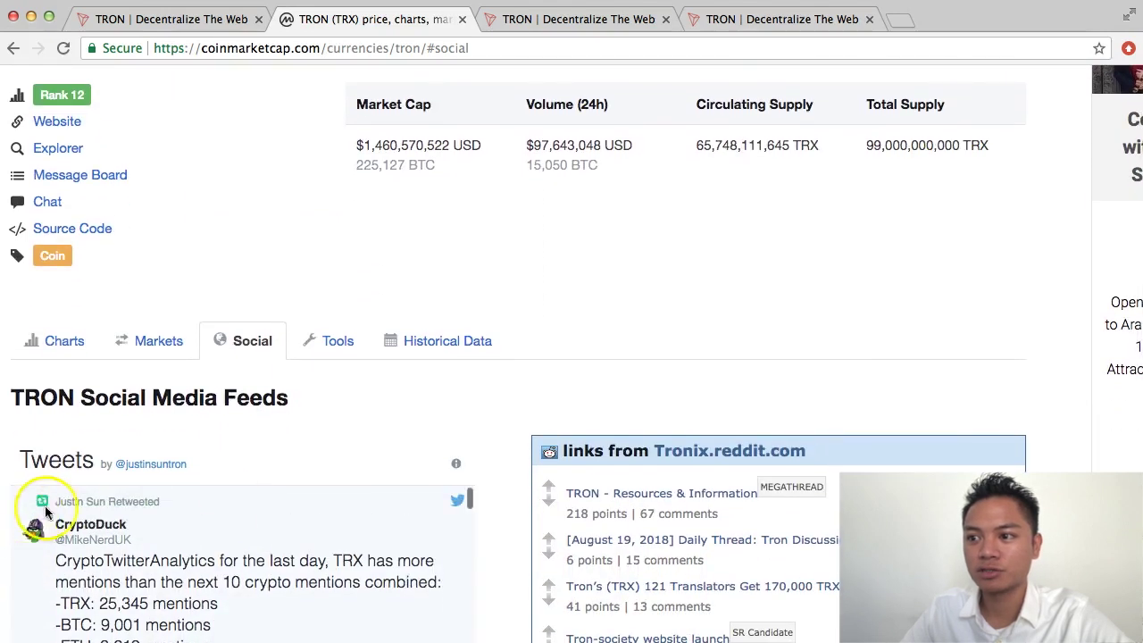
pyautogui.click(77, 504)
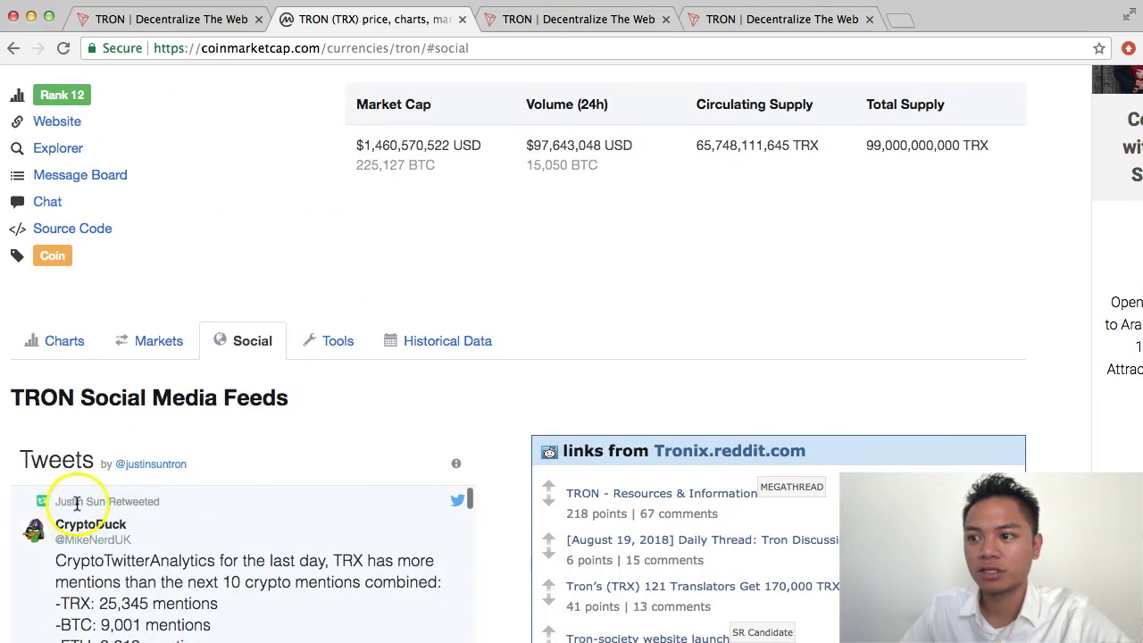
pyautogui.click(158, 471)
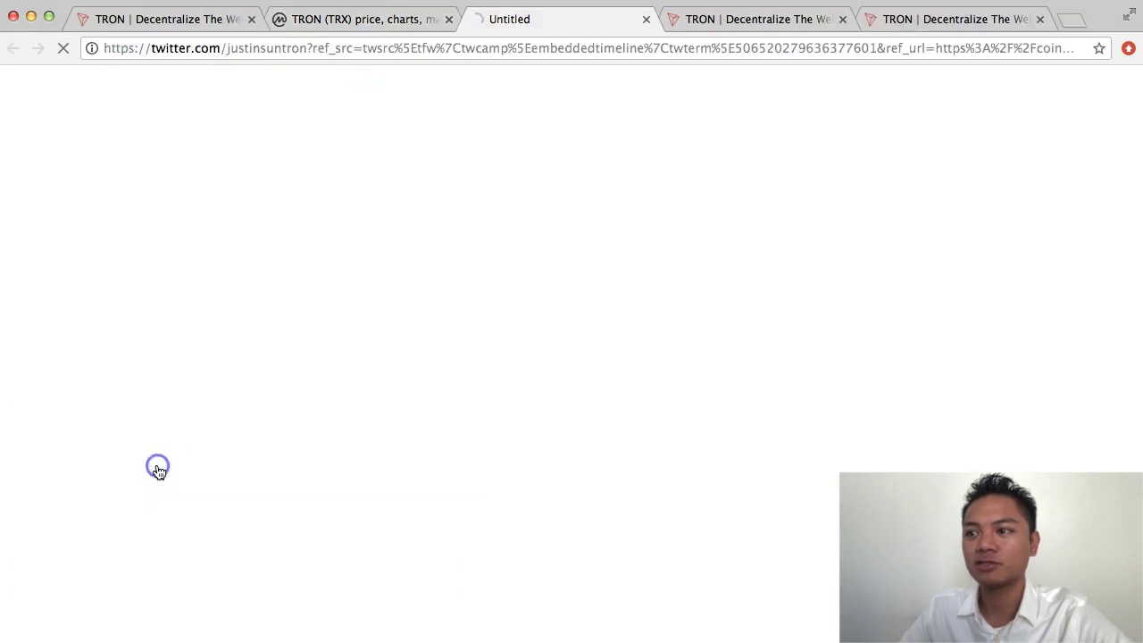
pyautogui.scroll(-1, 237, 485)
pyautogui.scroll(-1, 247, 485)
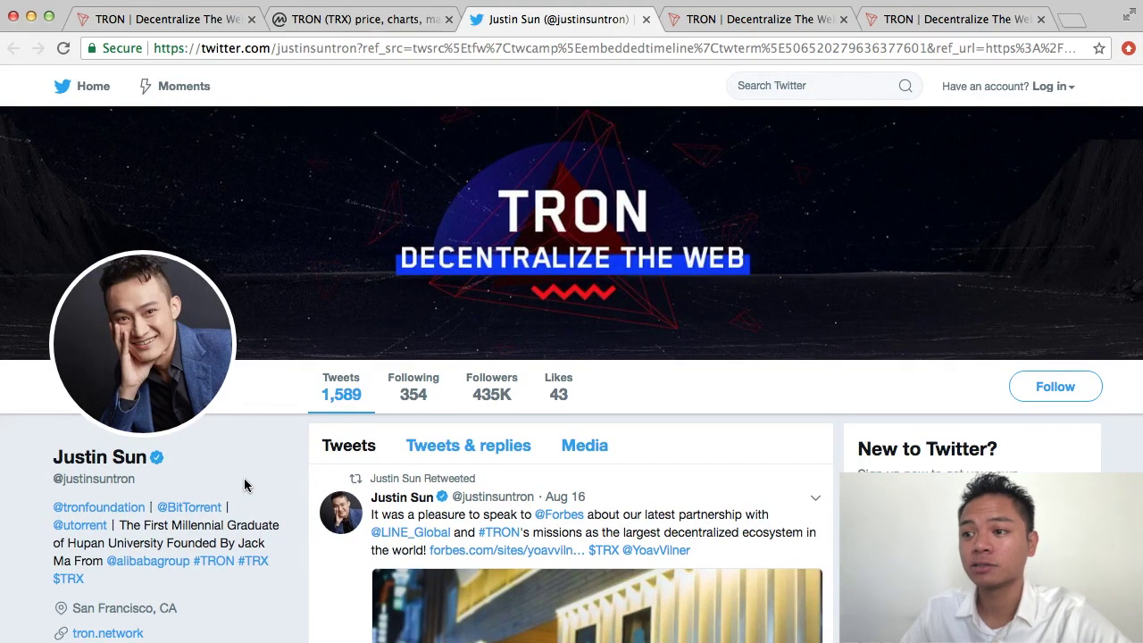
pyautogui.scroll(-3, 246, 485)
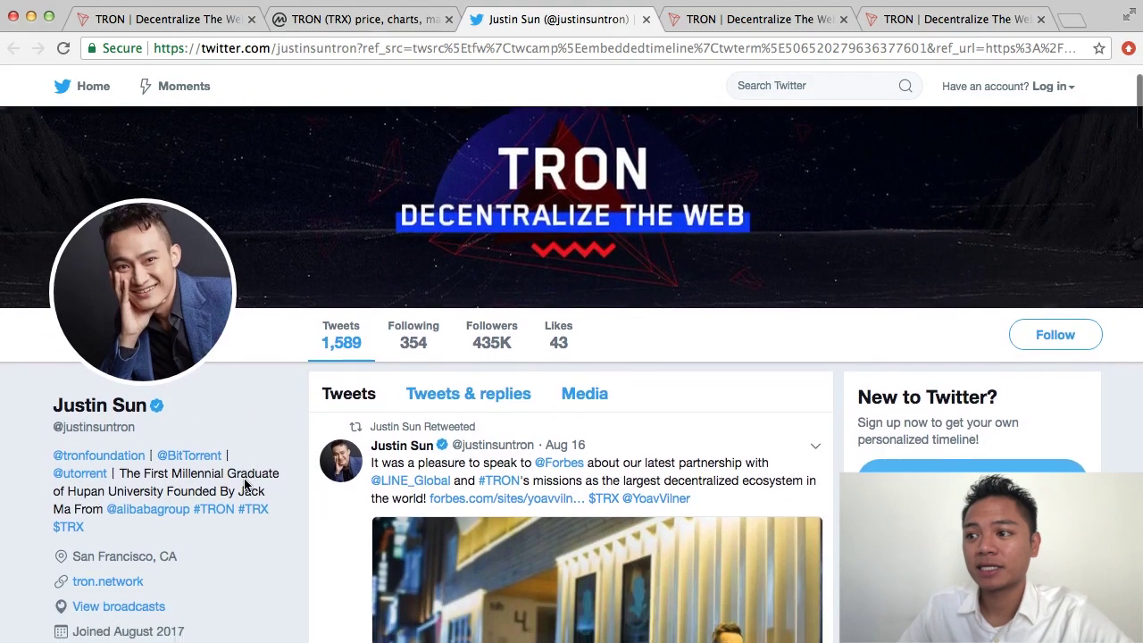
pyautogui.moveTo(505, 336)
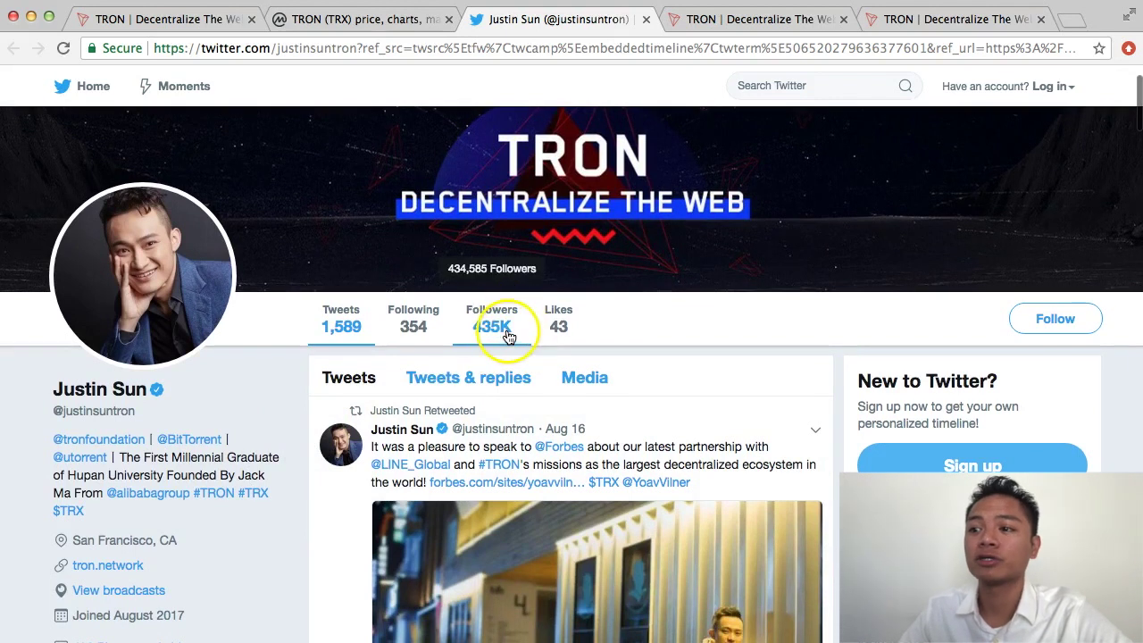
pyautogui.click(115, 572)
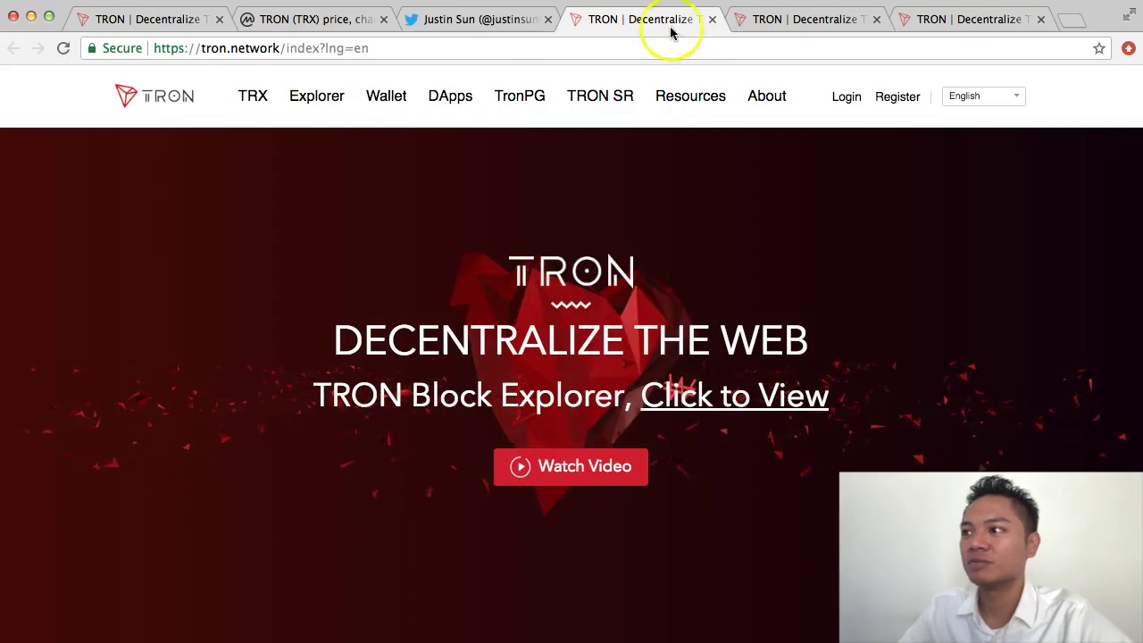
# Close the extra tabs so that only the original TRON website tab stays open.
pyautogui.click(713, 20)
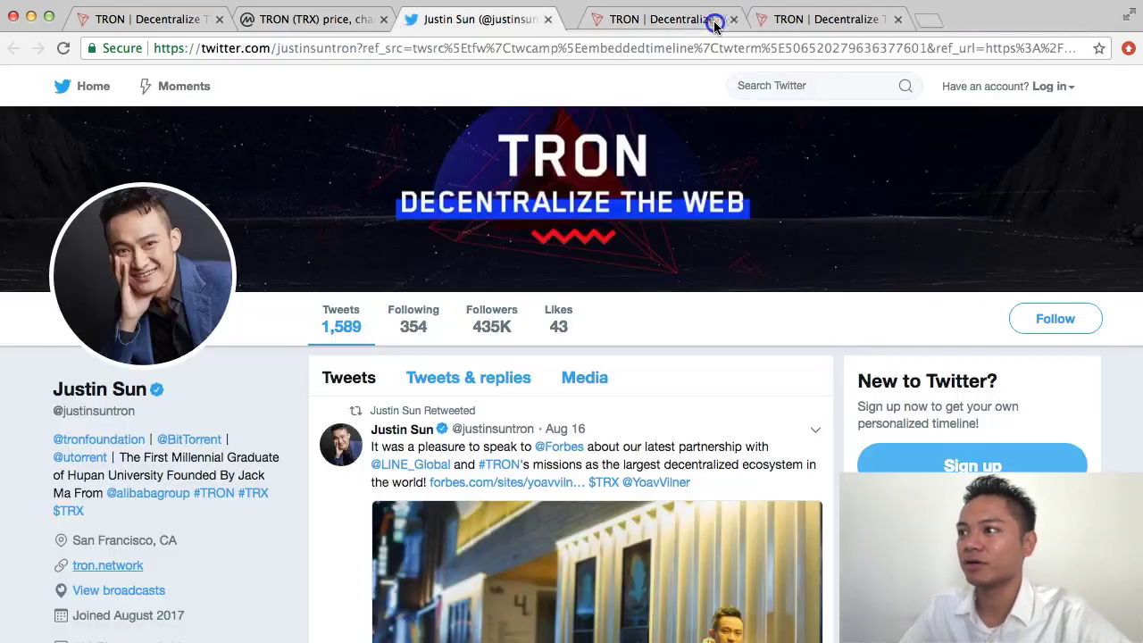
pyautogui.click(548, 19)
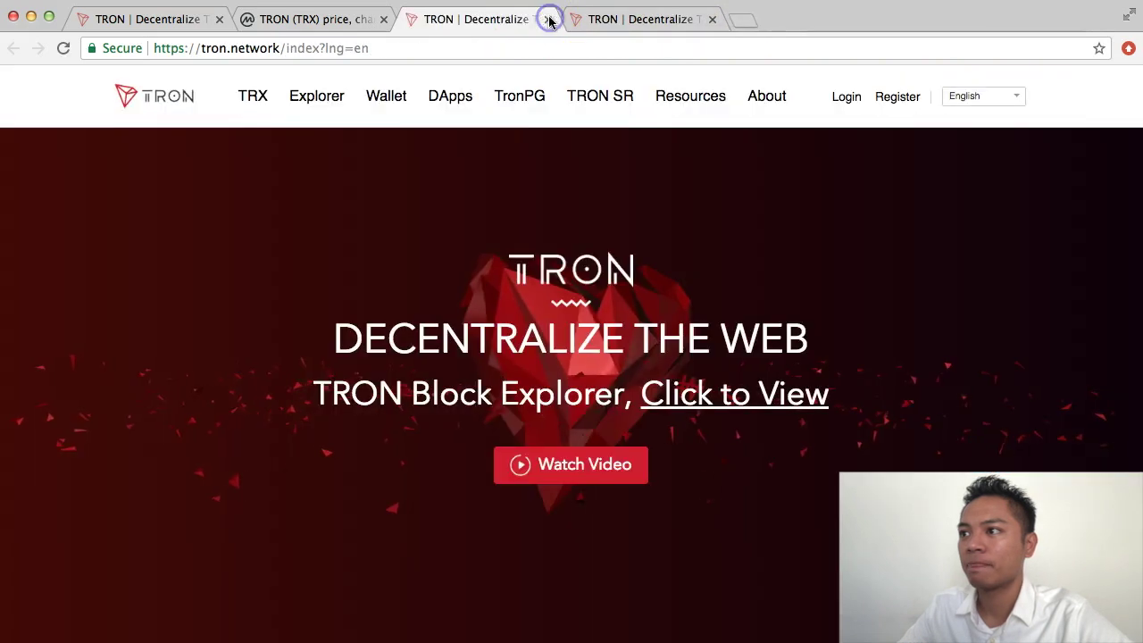
pyautogui.click(548, 20)
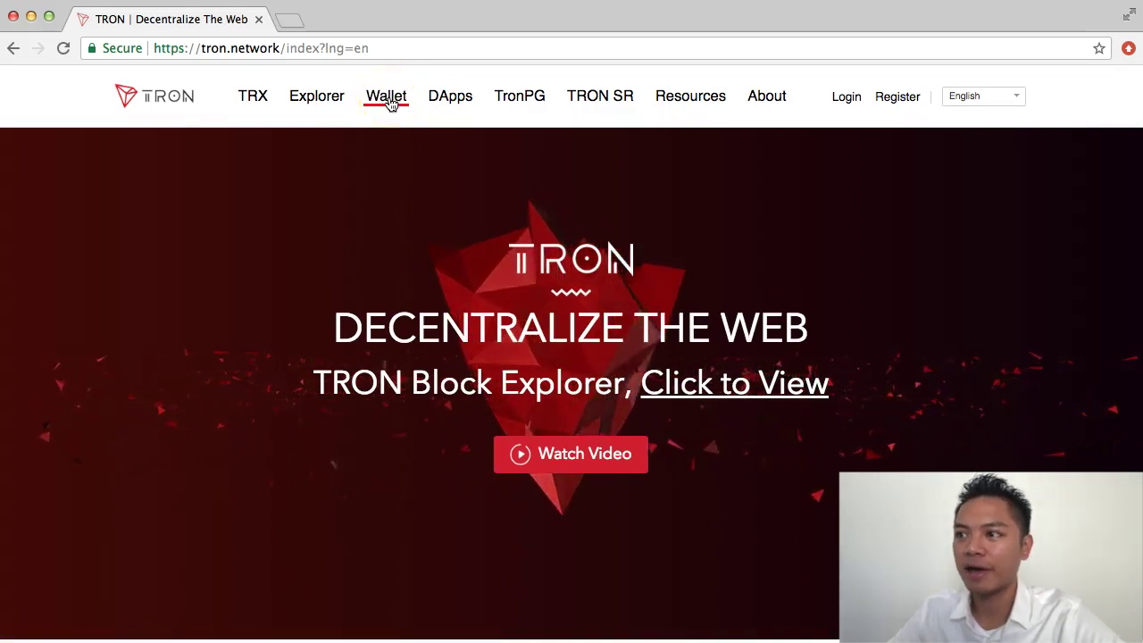
# Open the TRON website's Wallet page, read the TRON Wallet Notice and go to the Community-developed Wallet section.
pyautogui.click(389, 100)
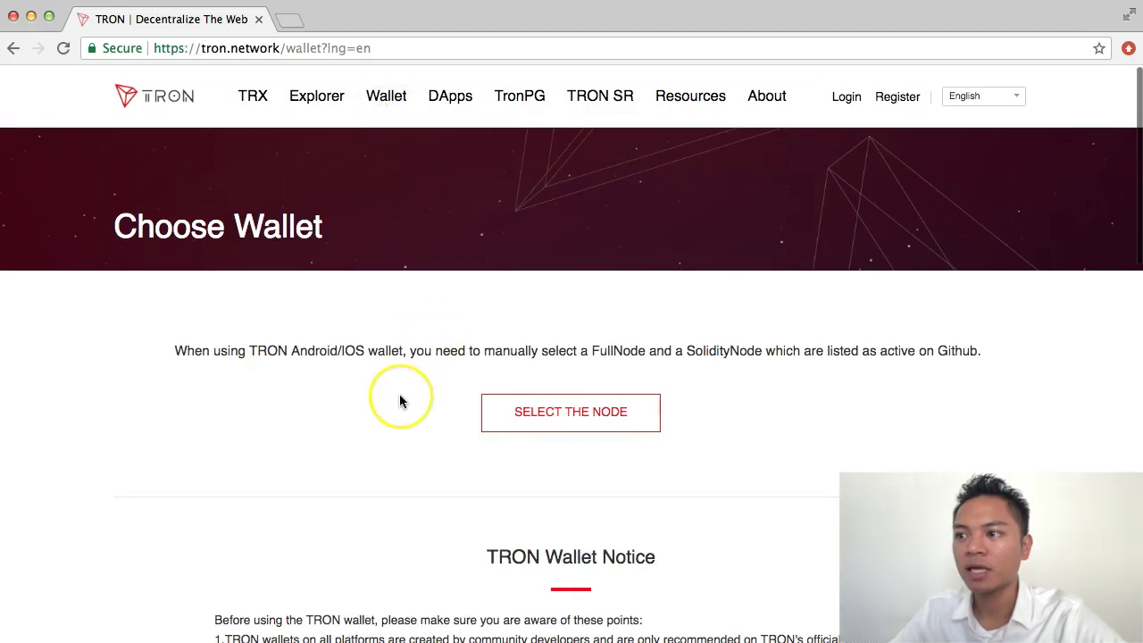
pyautogui.scroll(-5, 865, 441)
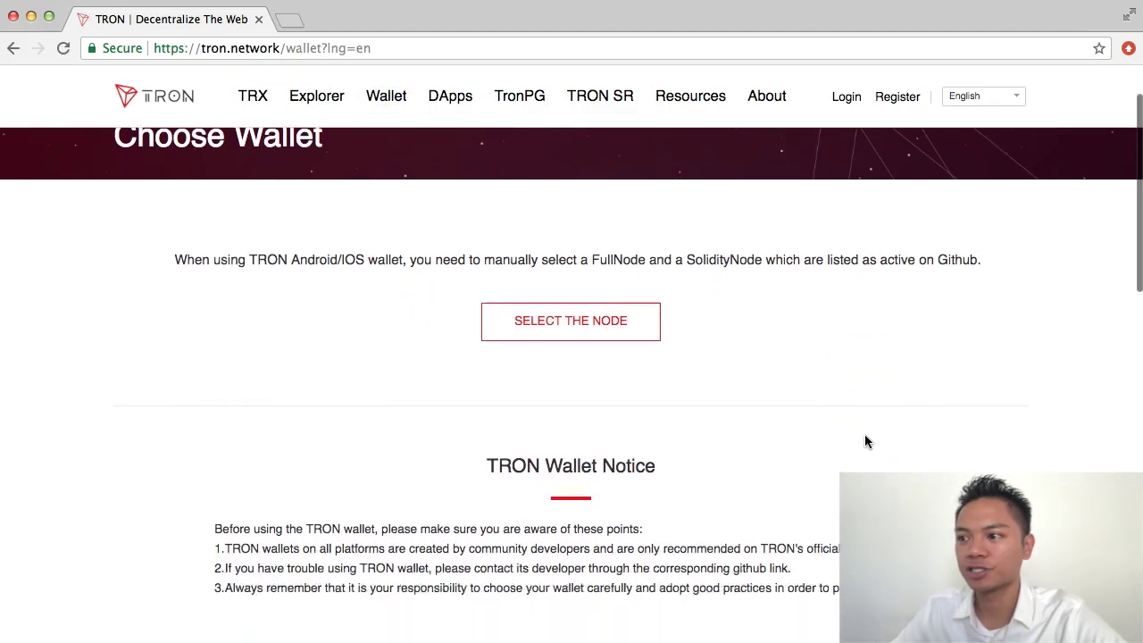
pyautogui.scroll(-4, 865, 441)
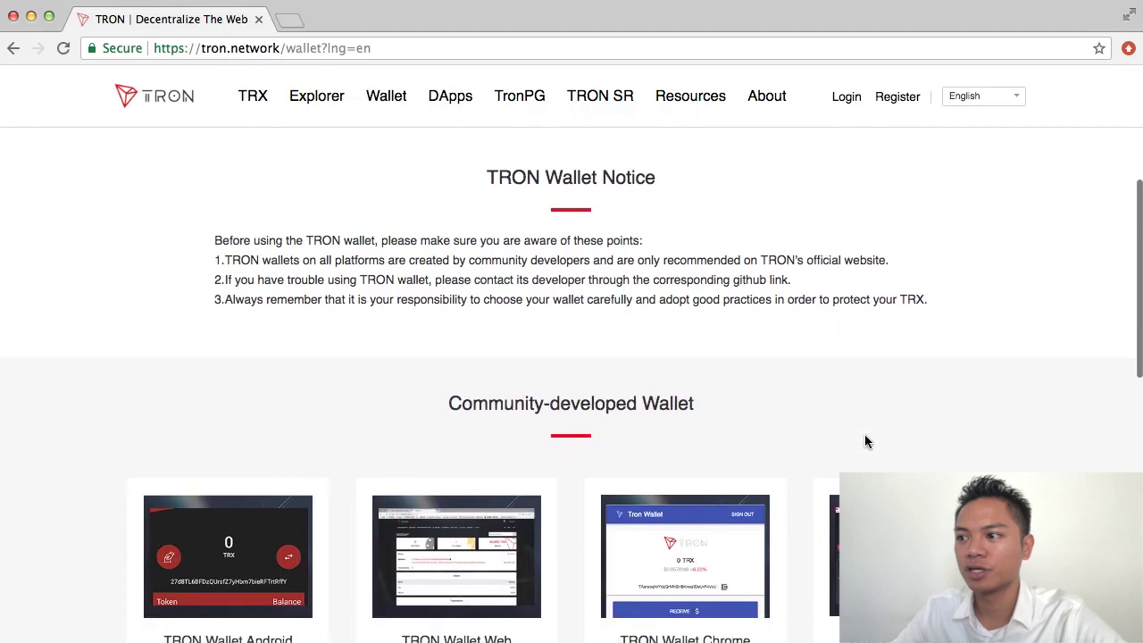
pyautogui.scroll(-2, 864, 441)
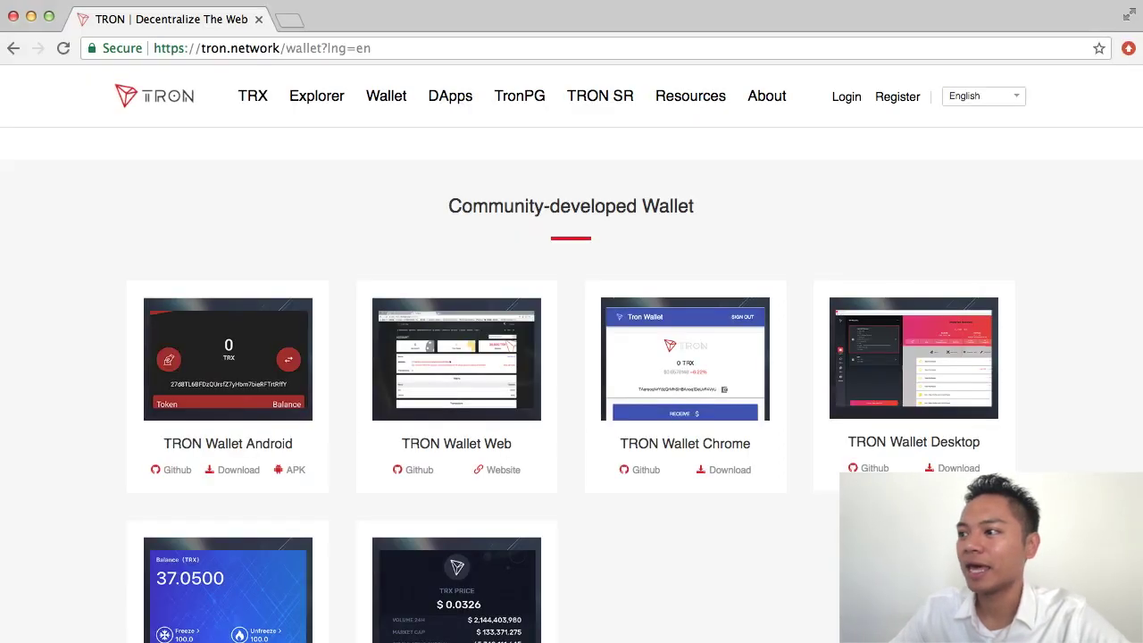
pyautogui.scroll(-1, 957, 463)
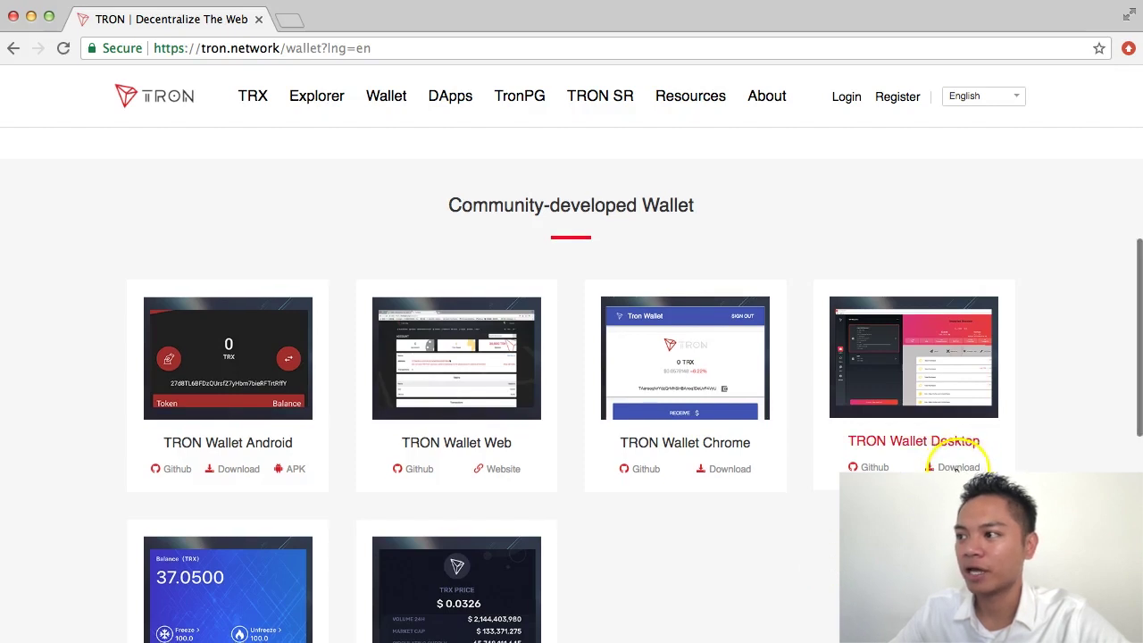
# Open the TRON Wallet Desktop download page on GitHub and download TronWatch-MacOS-1.0.7.dmg from the Beta-v1.0.7 assets.
pyautogui.click(957, 468)
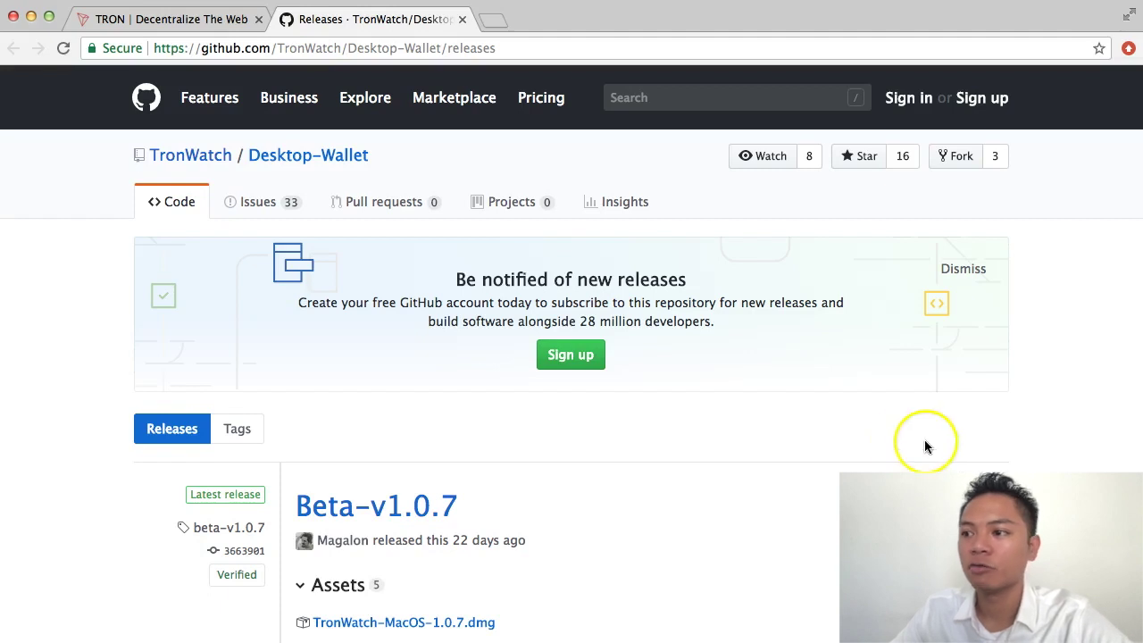
pyautogui.scroll(-1, 698, 446)
pyautogui.scroll(-5, 698, 447)
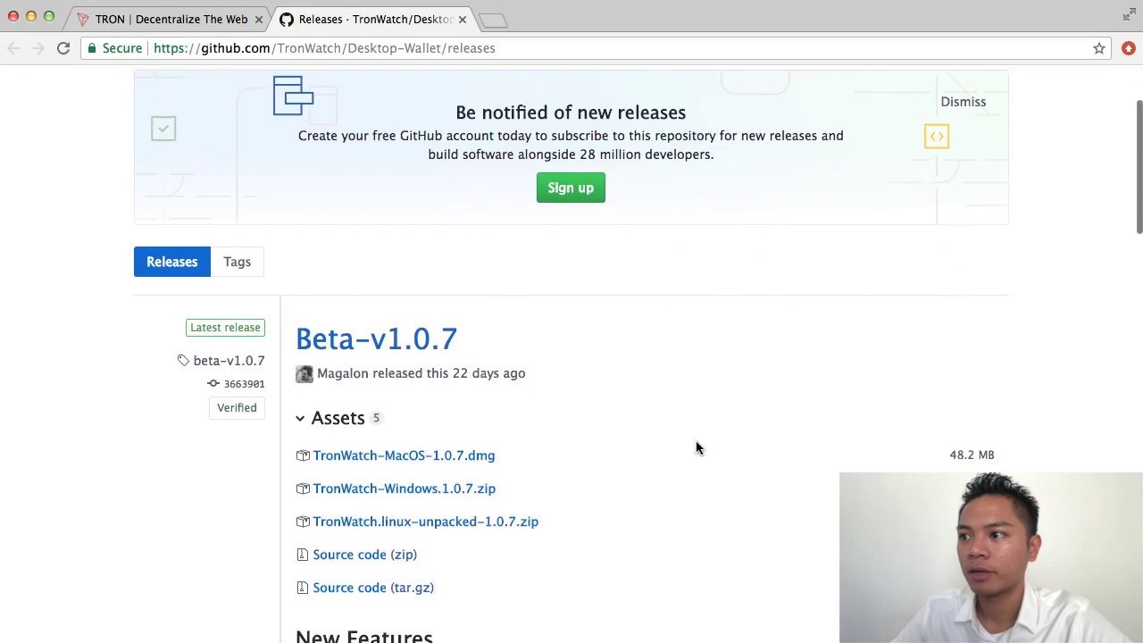
pyautogui.scroll(-2, 697, 447)
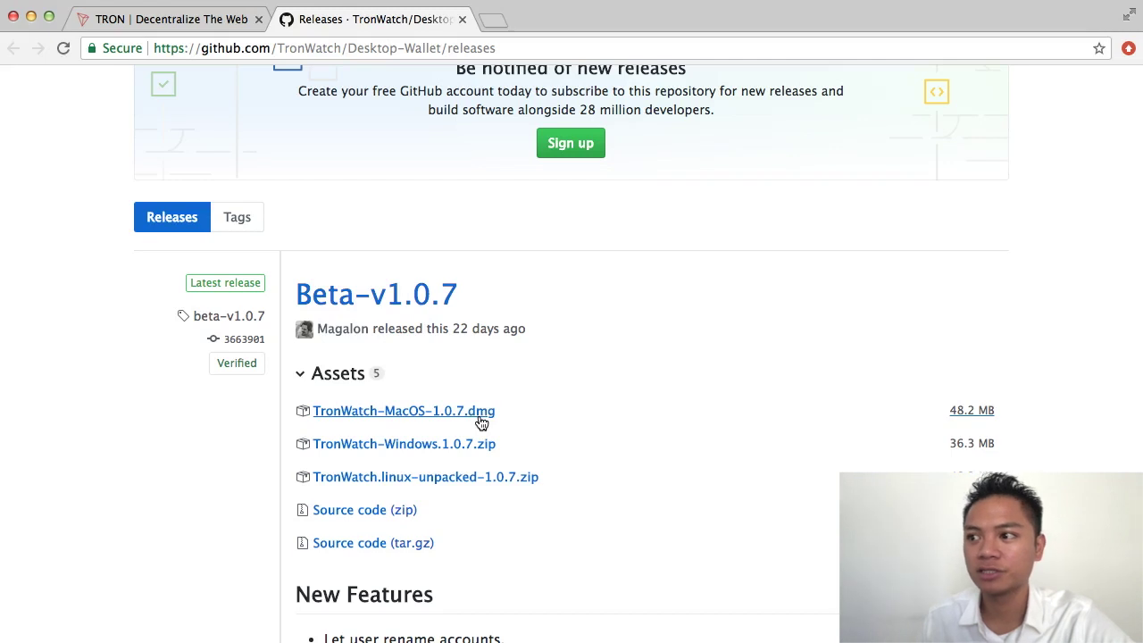
pyautogui.click(466, 441)
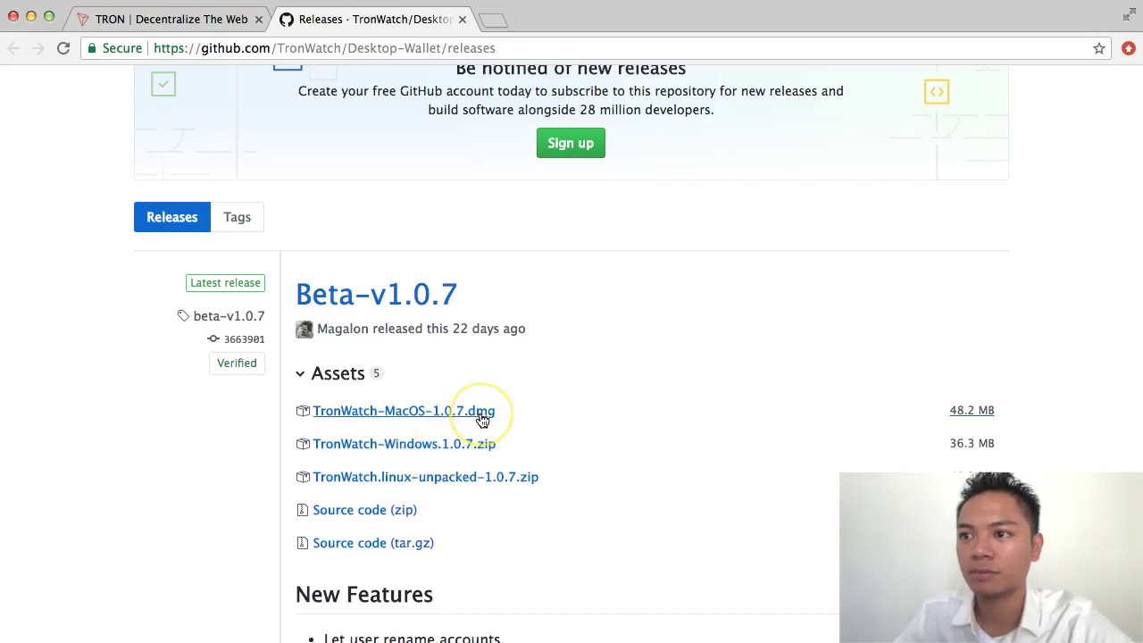
pyautogui.click(457, 413)
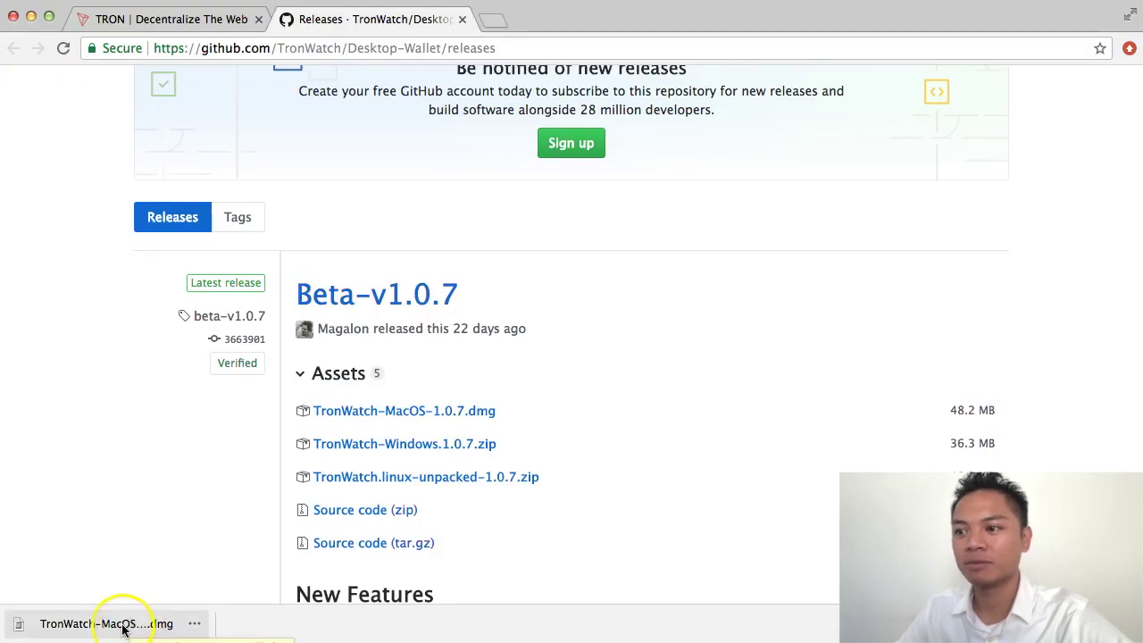
# Open the downloaded TronWatch disk image and move its window fully into view.
pyautogui.click(124, 627)
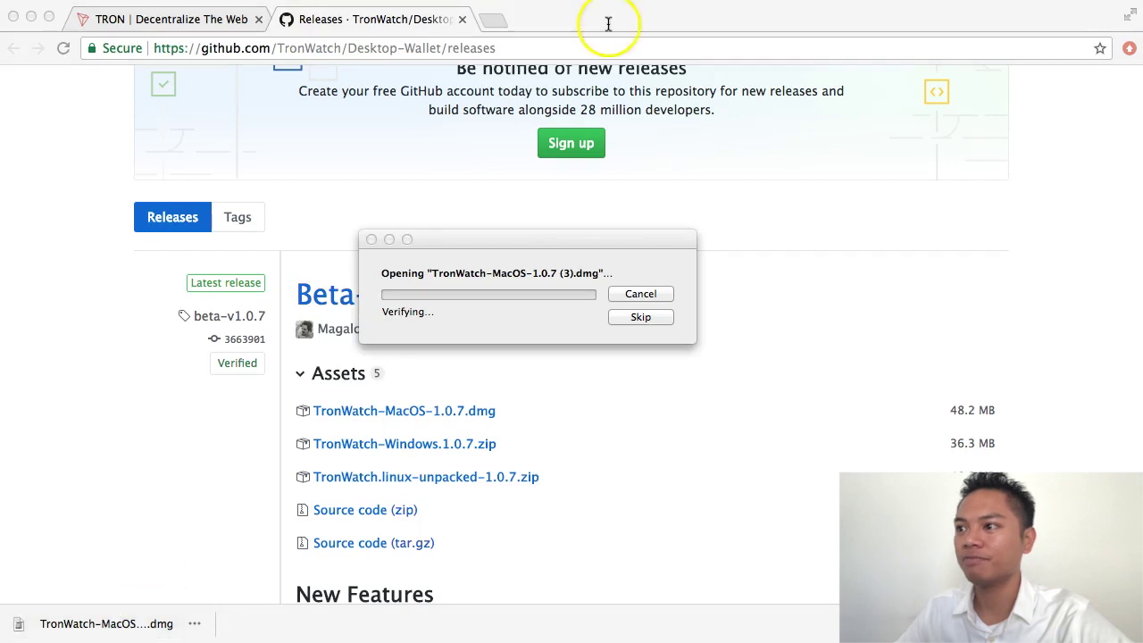
pyautogui.moveTo(551, 248); pyautogui.dragTo(599, 173)
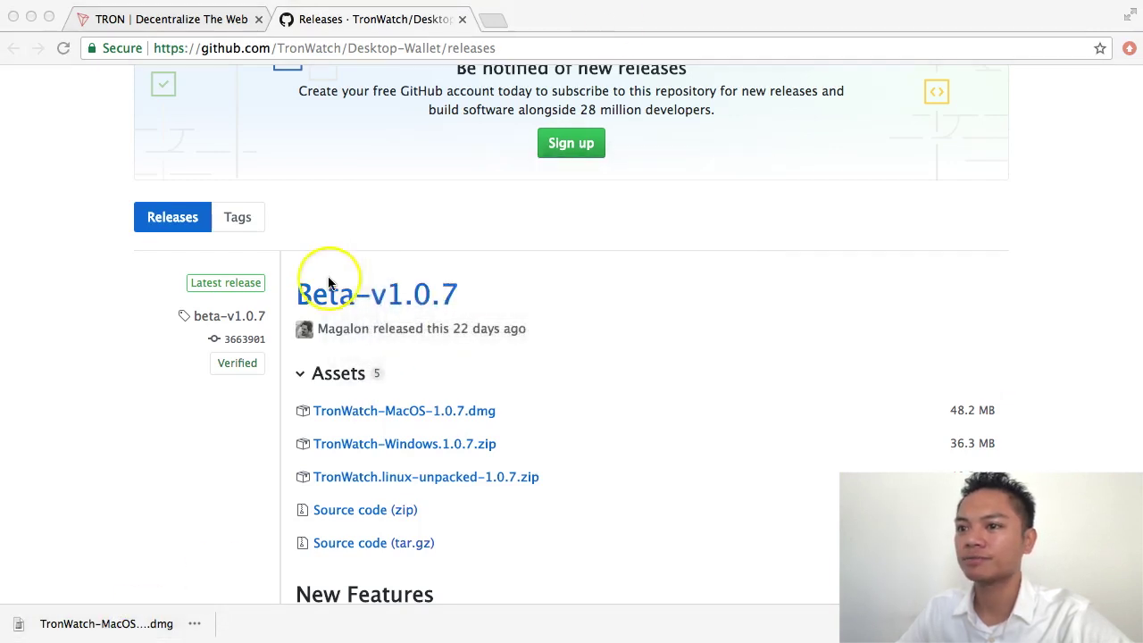
pyautogui.moveTo(344, 1); pyautogui.dragTo(516, 116)
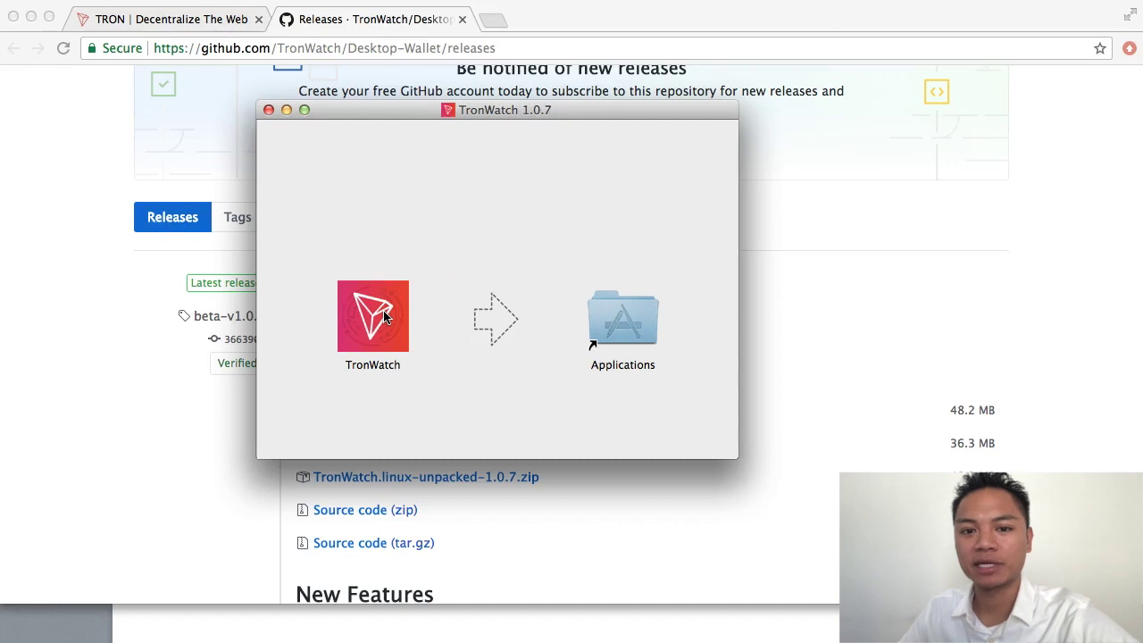
# Launch TronWatch from the disk image and confirm opening the application downloaded from the Internet.
pyautogui.moveTo(377, 315)
pyautogui.mouseDown()
pyautogui.moveTo(613, 318)
pyautogui.moveTo(395, 315)
pyautogui.mouseUp()
pyautogui.doubleClick(407, 317)
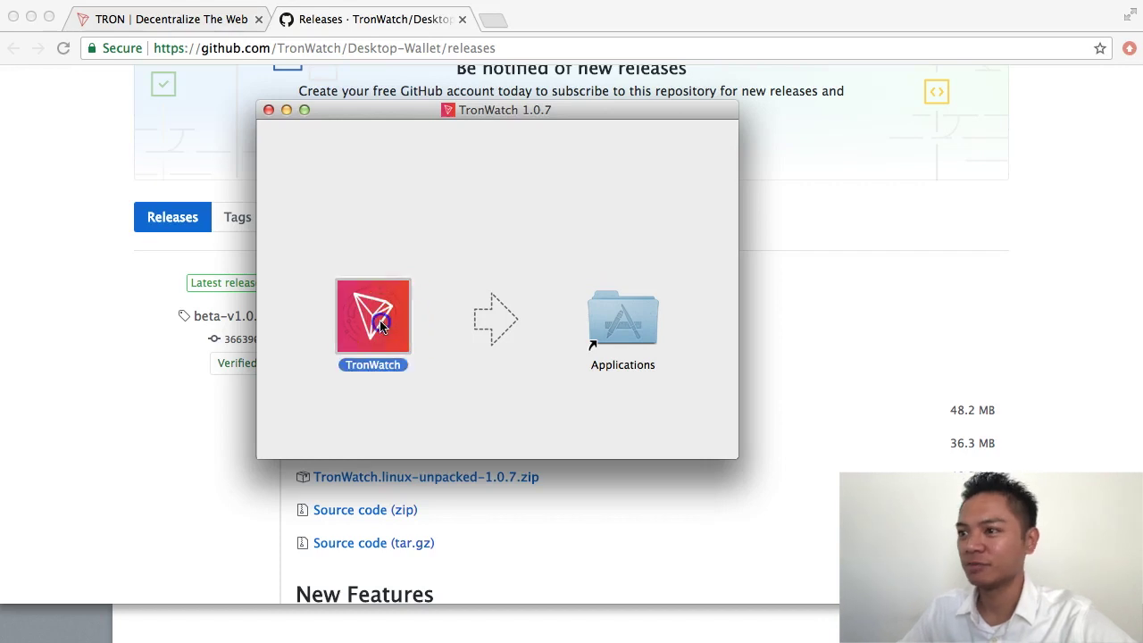
pyautogui.doubleClick(381, 328)
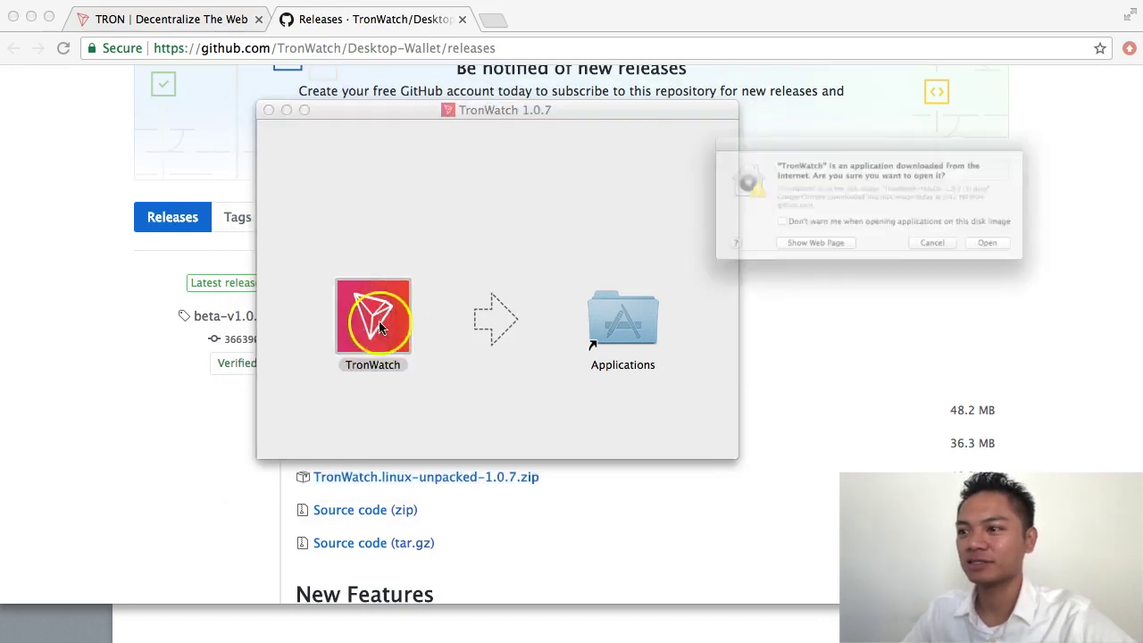
pyautogui.moveTo(937, 115); pyautogui.dragTo(674, 102)
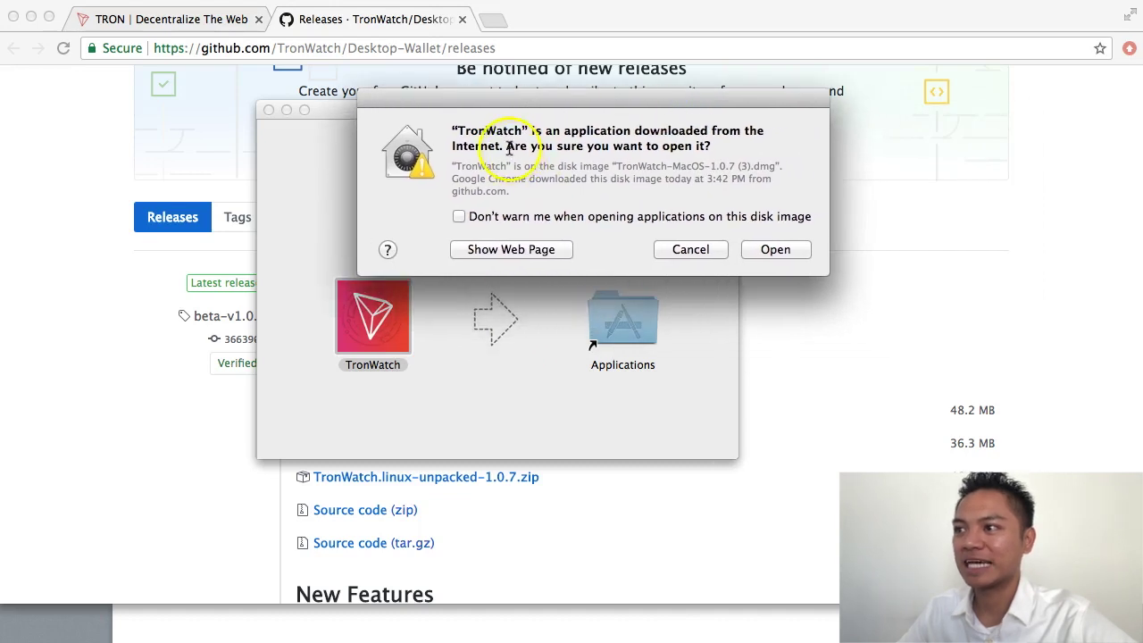
pyautogui.moveTo(505, 146); pyautogui.dragTo(756, 227)
pyautogui.click(766, 249)
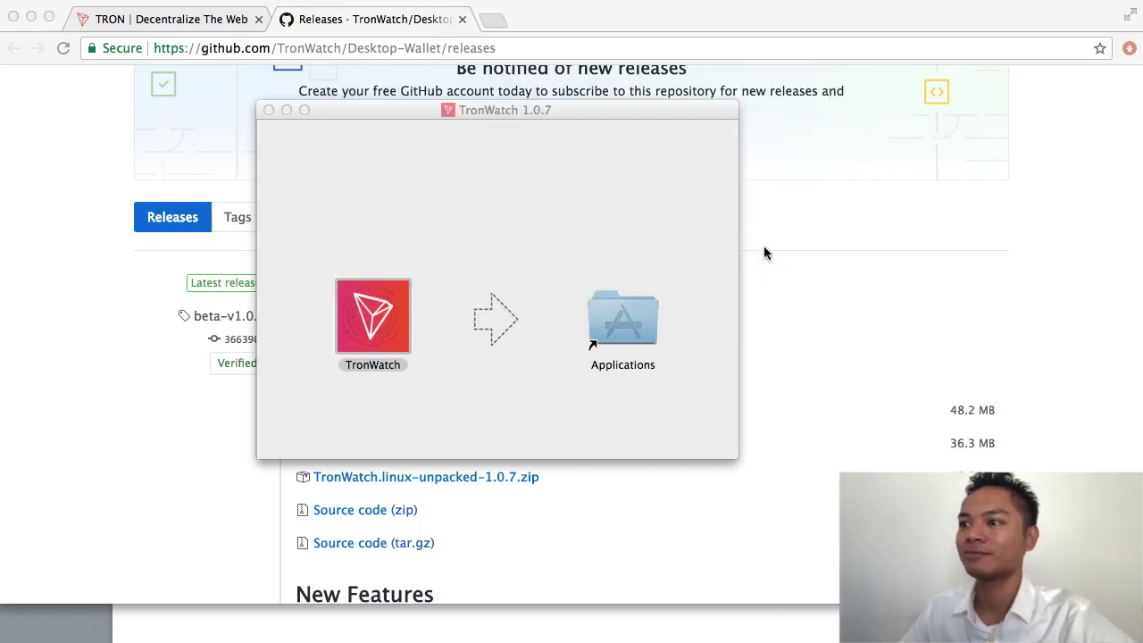
# Close the TronWatch 1.0.7 disk image window and move the wallet's password window to fill the view.
pyautogui.scroll(1, 759, 259)
pyautogui.click(339, 305)
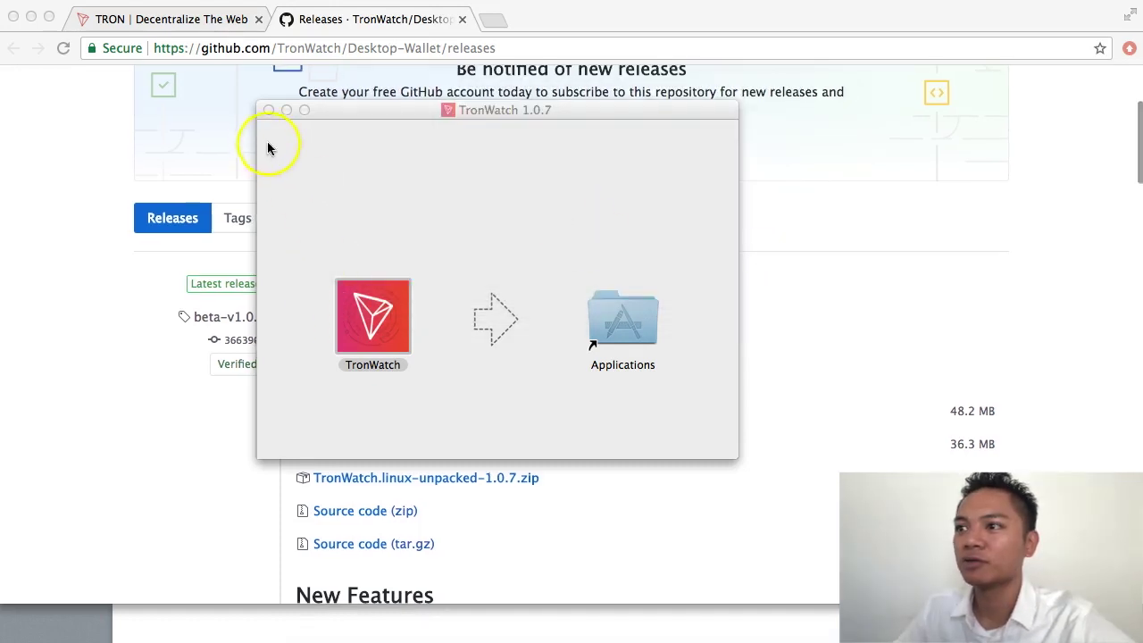
pyautogui.click(269, 110)
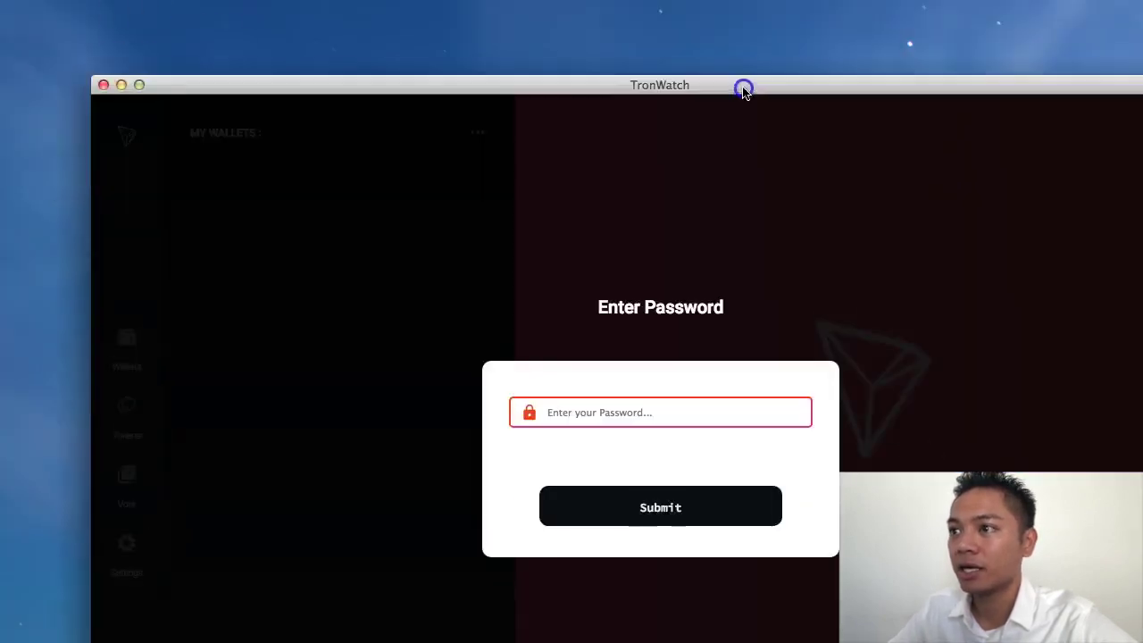
pyautogui.moveTo(740, 87); pyautogui.dragTo(657, 16)
# Enter the wallet password in the Enter Password prompt and submit it to unlock TronWatch.
pyautogui.click(597, 339)
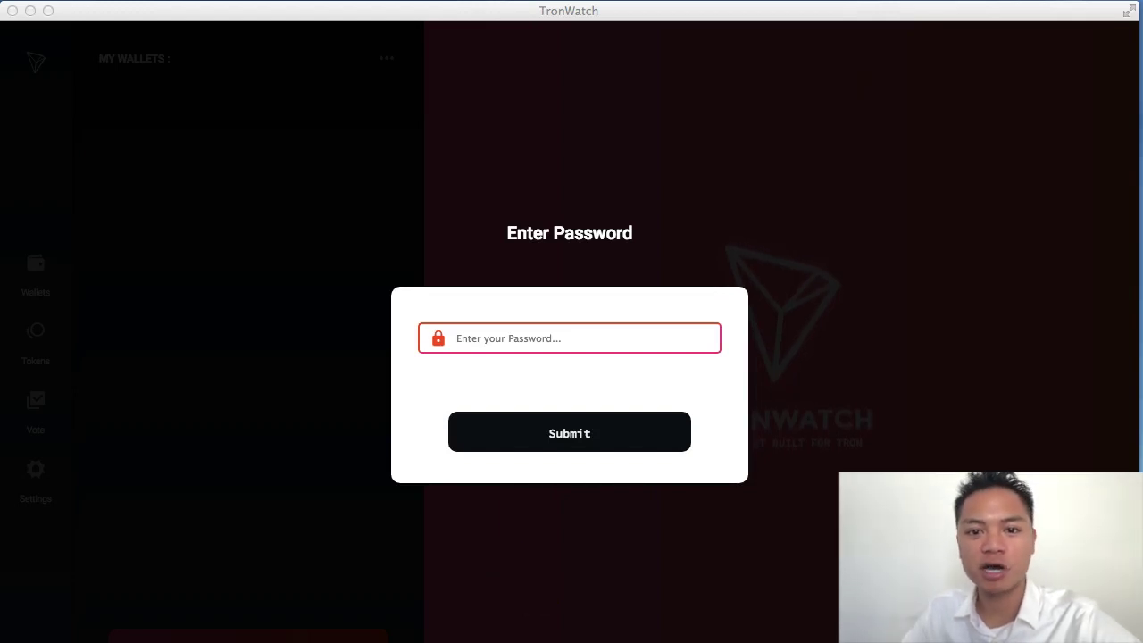
pyautogui.click(543, 340)
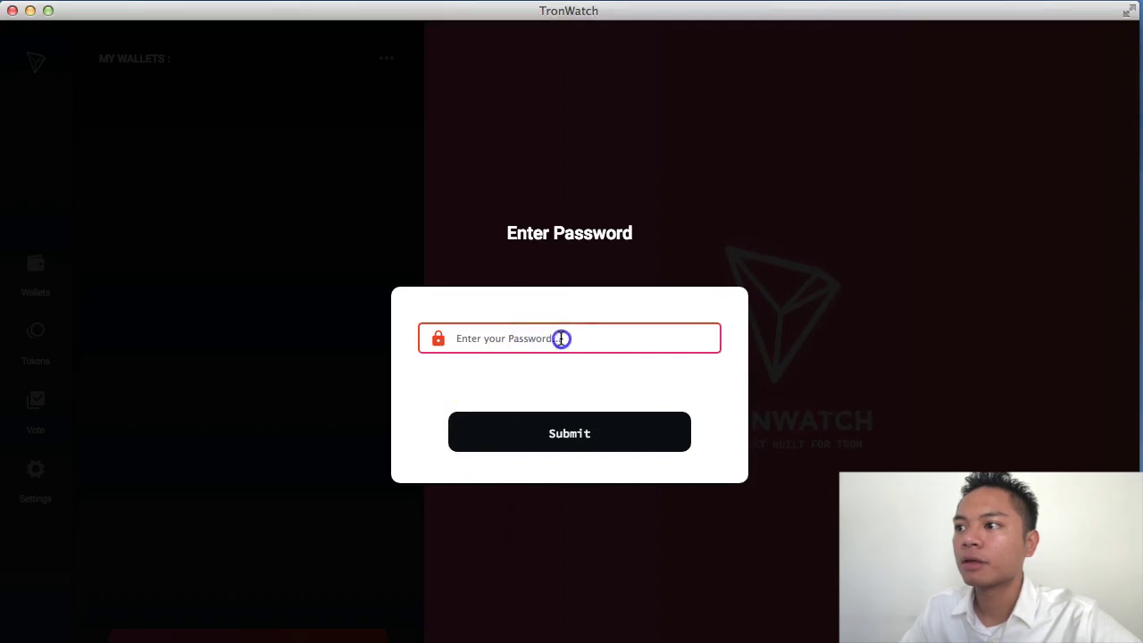
pyautogui.press('super+v')
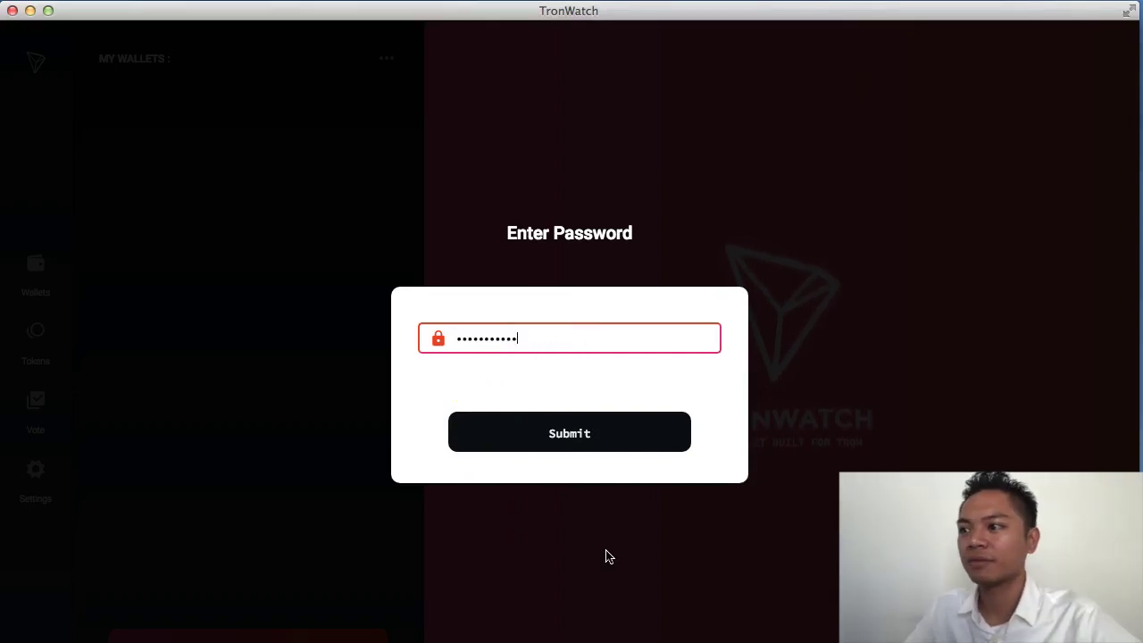
pyautogui.click(581, 454)
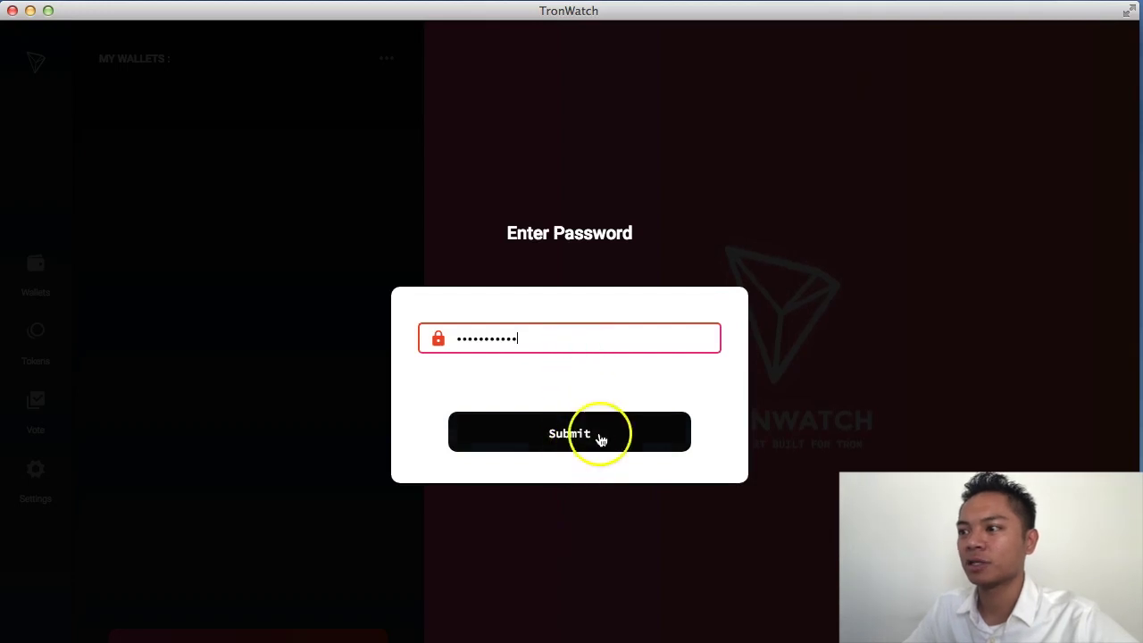
pyautogui.click(601, 439)
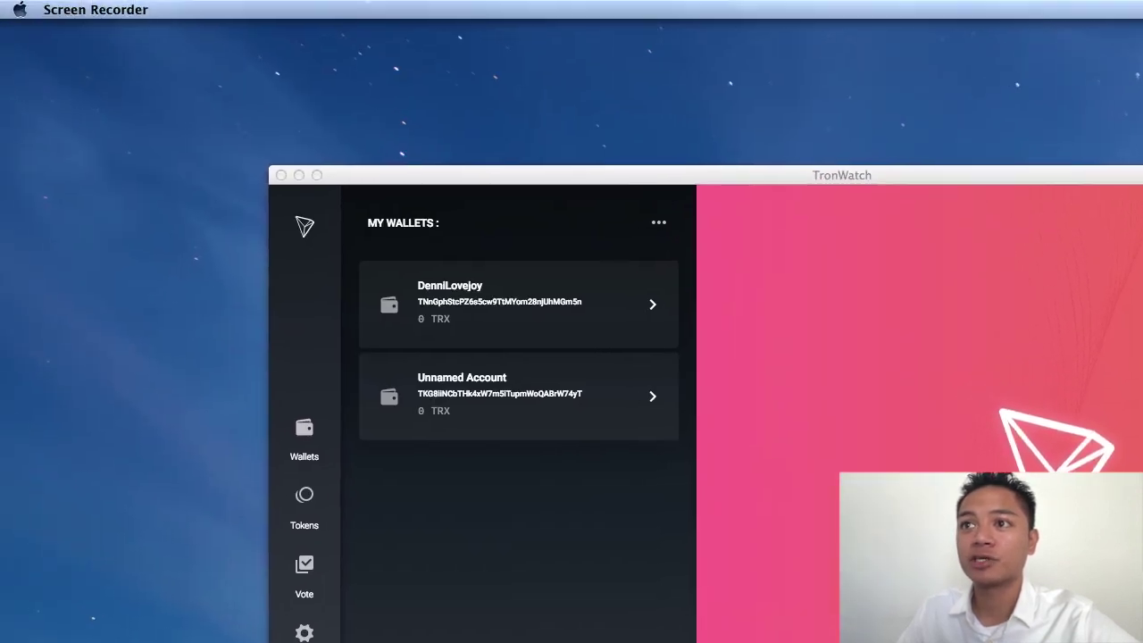
# Reposition the TronWatch window beside the desktop and quit the application.
pyautogui.moveTo(477, 176); pyautogui.dragTo(324, 120)
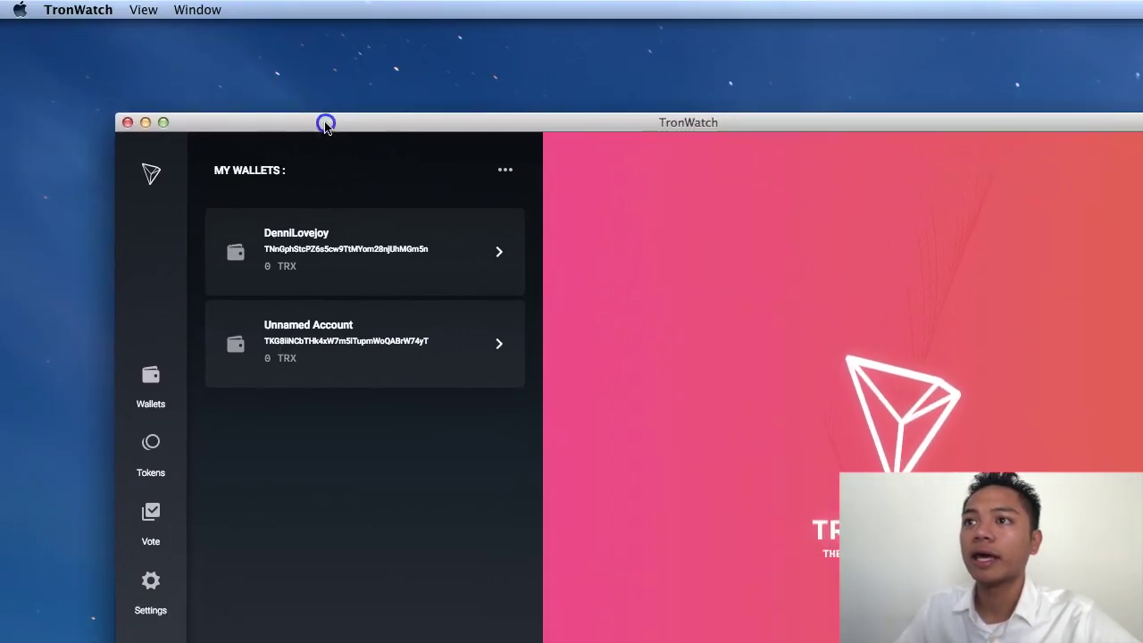
pyautogui.click(76, 11)
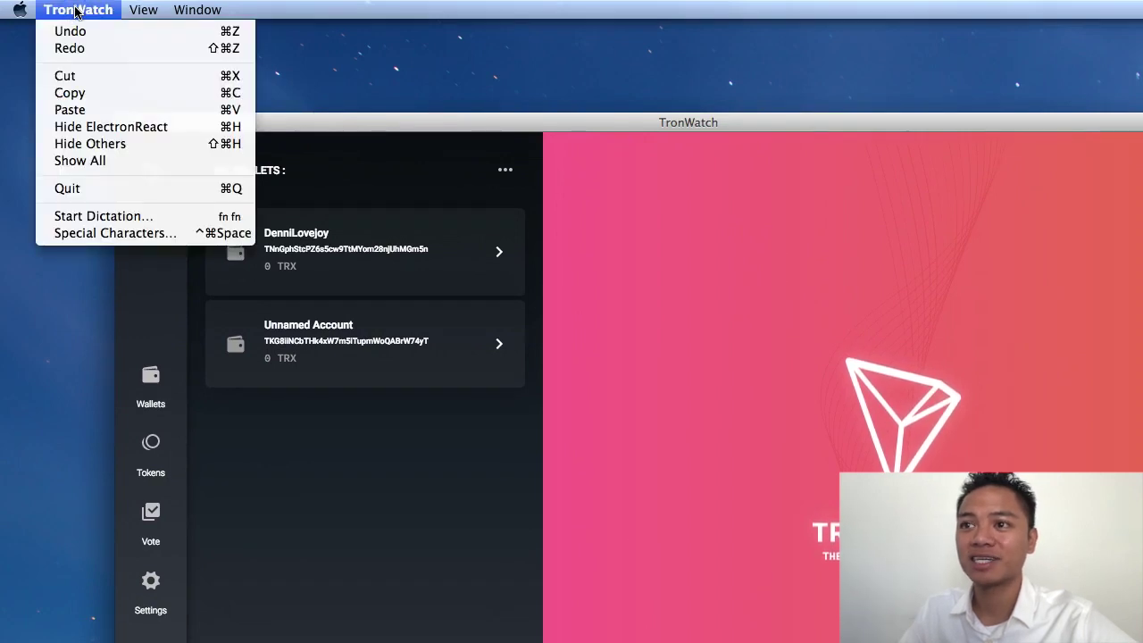
pyautogui.click(106, 193)
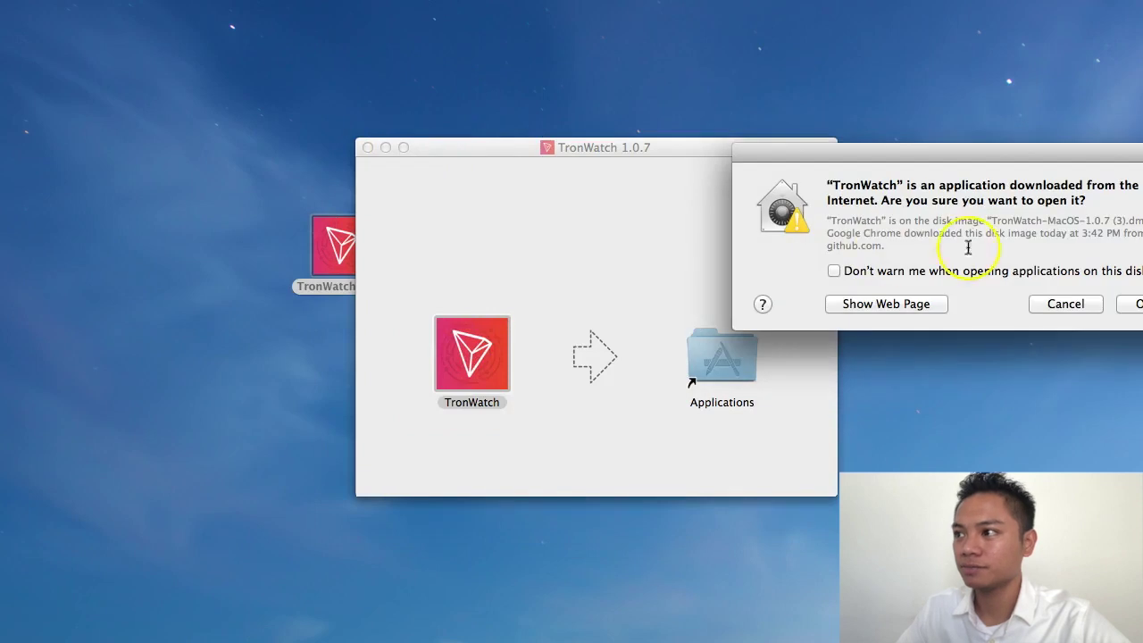
# Check the application name in the security prompt for the relaunched TronWatch and confirm opening it.
pyautogui.moveTo(964, 152); pyautogui.dragTo(781, 169)
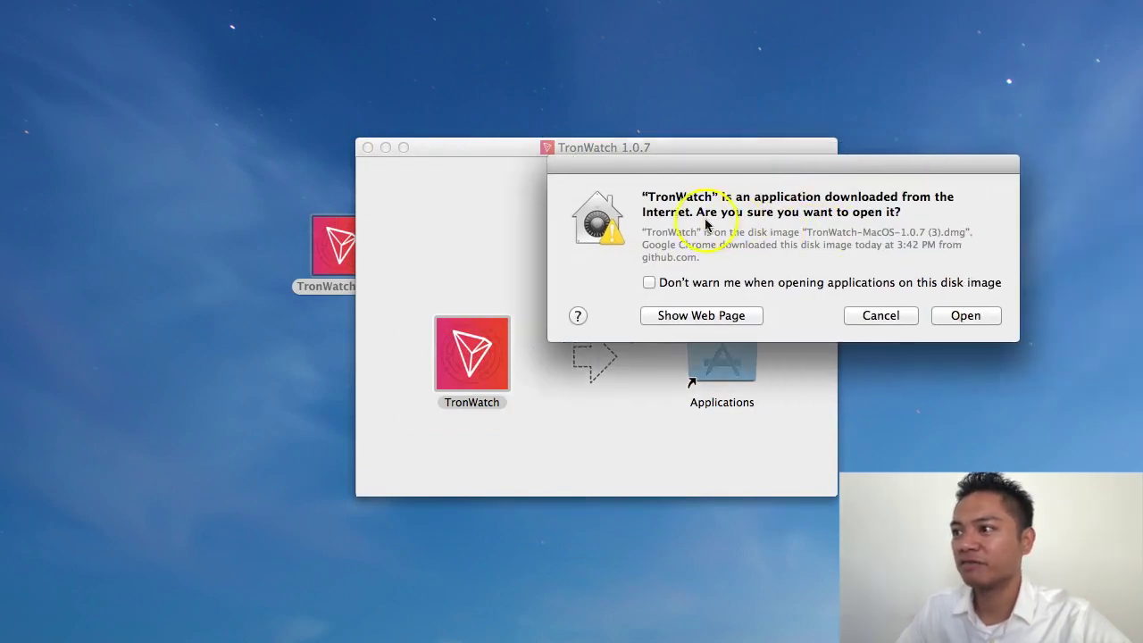
pyautogui.moveTo(697, 212); pyautogui.dragTo(899, 211)
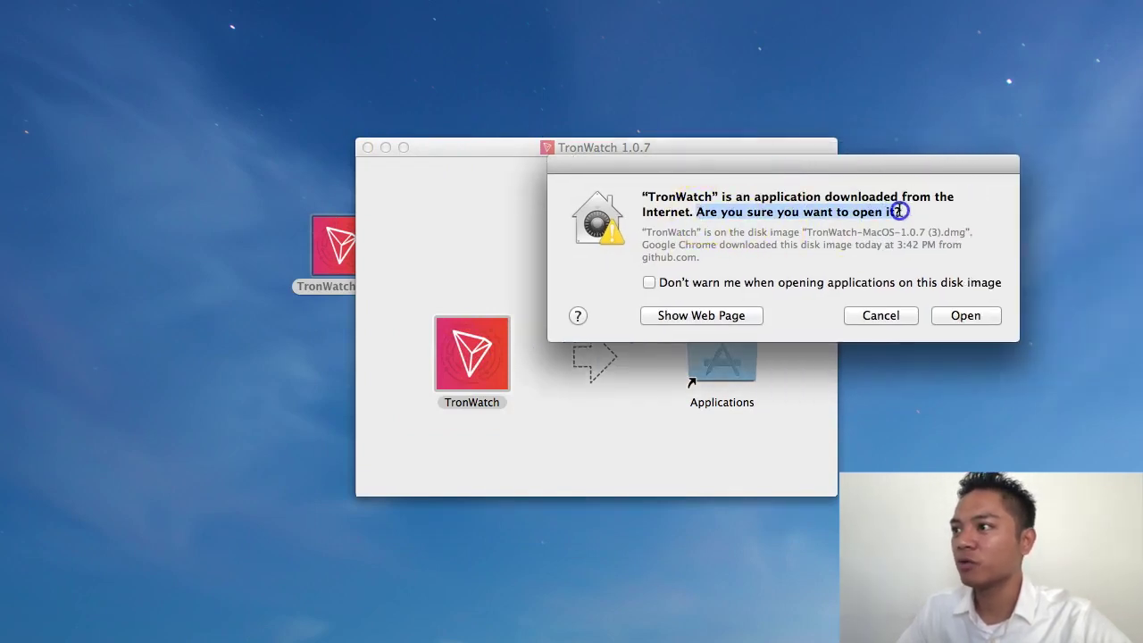
pyautogui.doubleClick(661, 196)
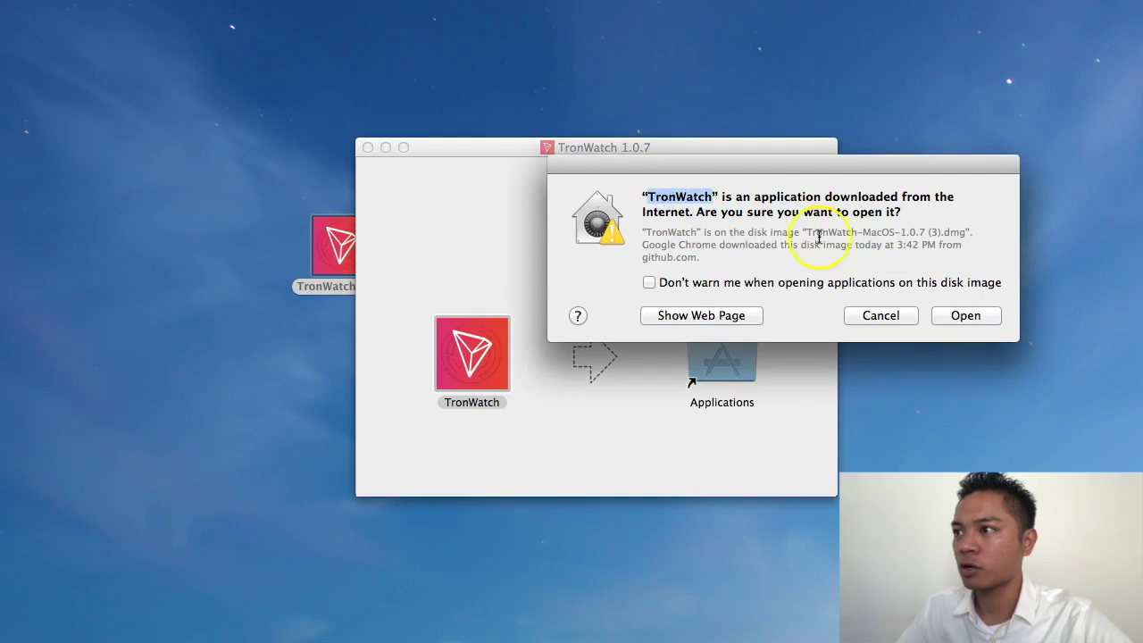
pyautogui.click(966, 315)
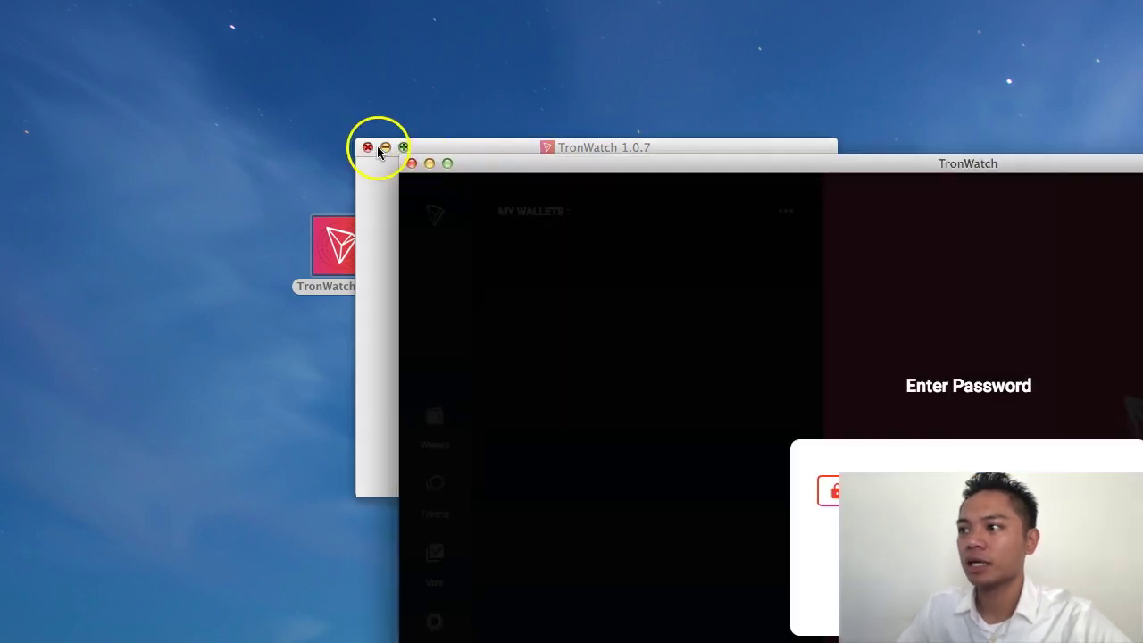
# Close the disk image window and rearrange the TronWatch desktop icon and the application window.
pyautogui.click(367, 147)
pyautogui.moveTo(352, 249); pyautogui.dragTo(306, 514)
pyautogui.moveTo(495, 160); pyautogui.dragTo(255, 71)
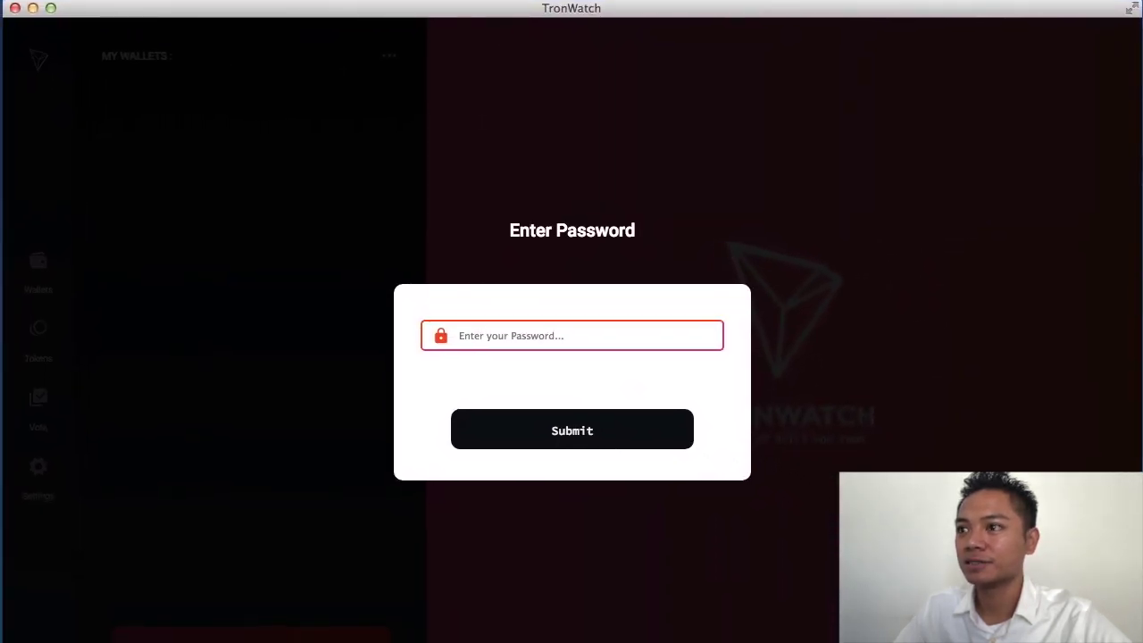
# Log in to the reopened TronWatch wallet by entering and submitting the wallet password.
pyautogui.click(541, 328)
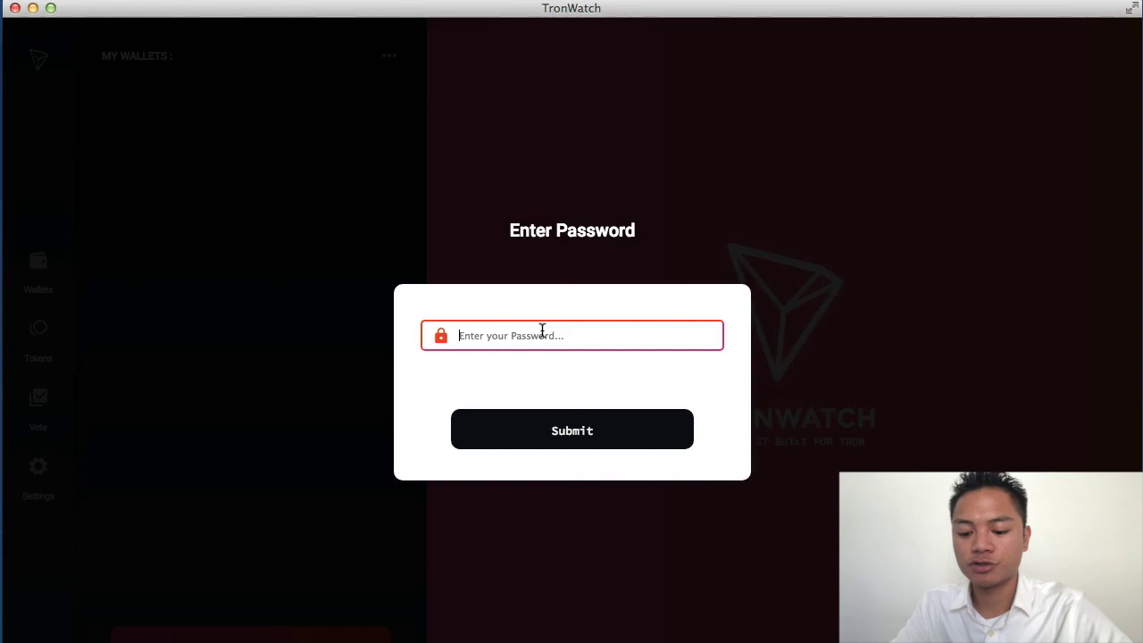
pyautogui.write('••••••••')
pyautogui.press('Return')
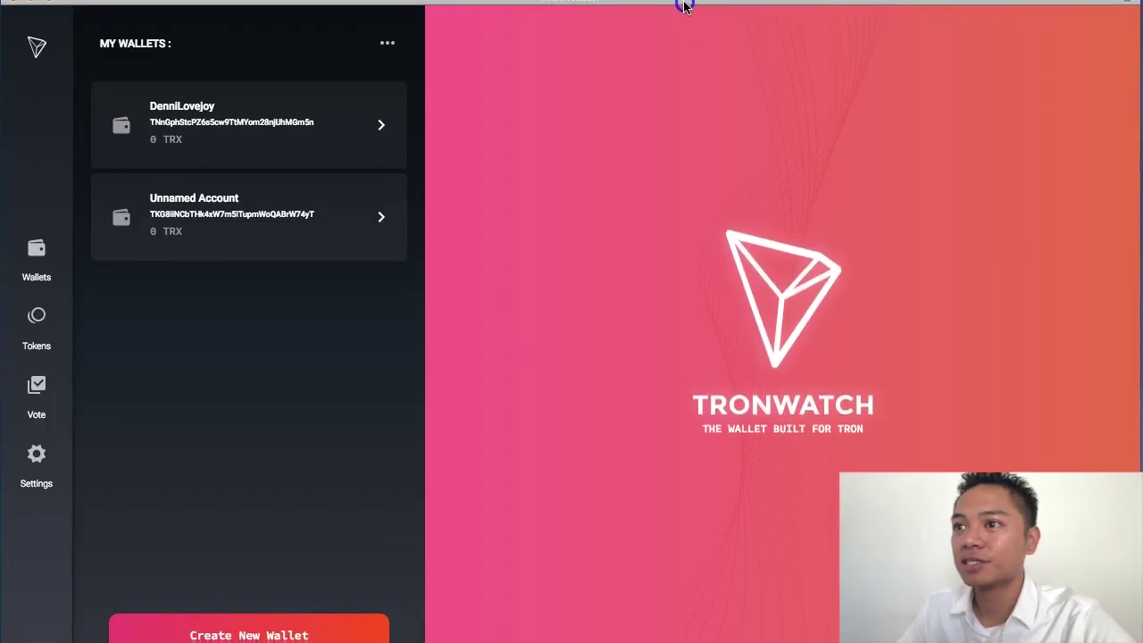